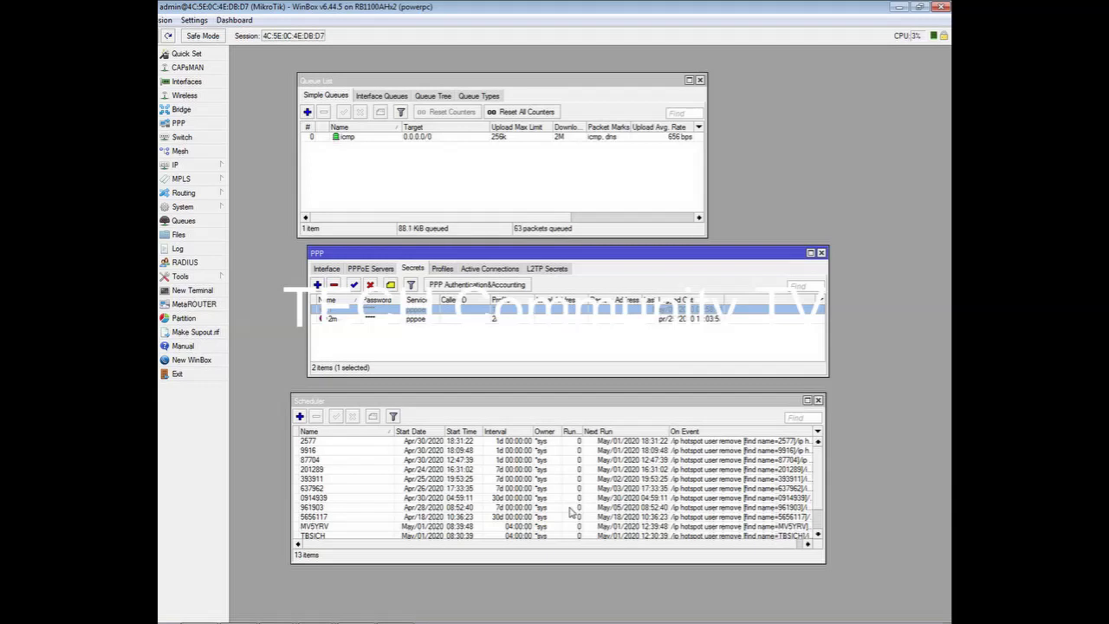
- Shift the Scheduler window aside and bring up the Windows Network Connections window, moved clear of the router lists
click(516, 406)
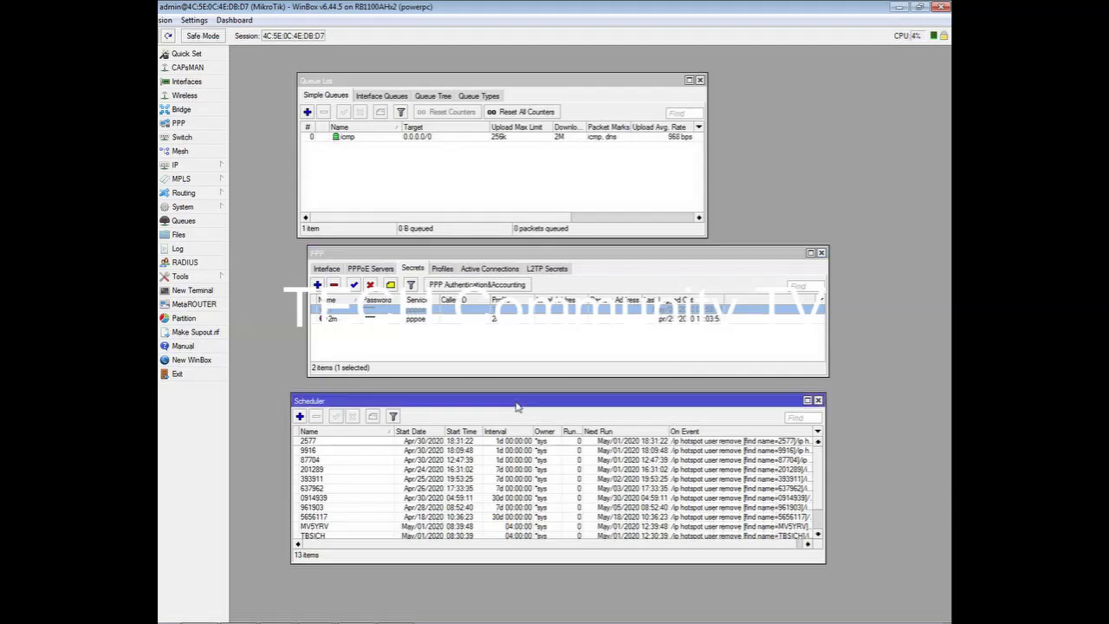
drag(517, 406, 560, 406)
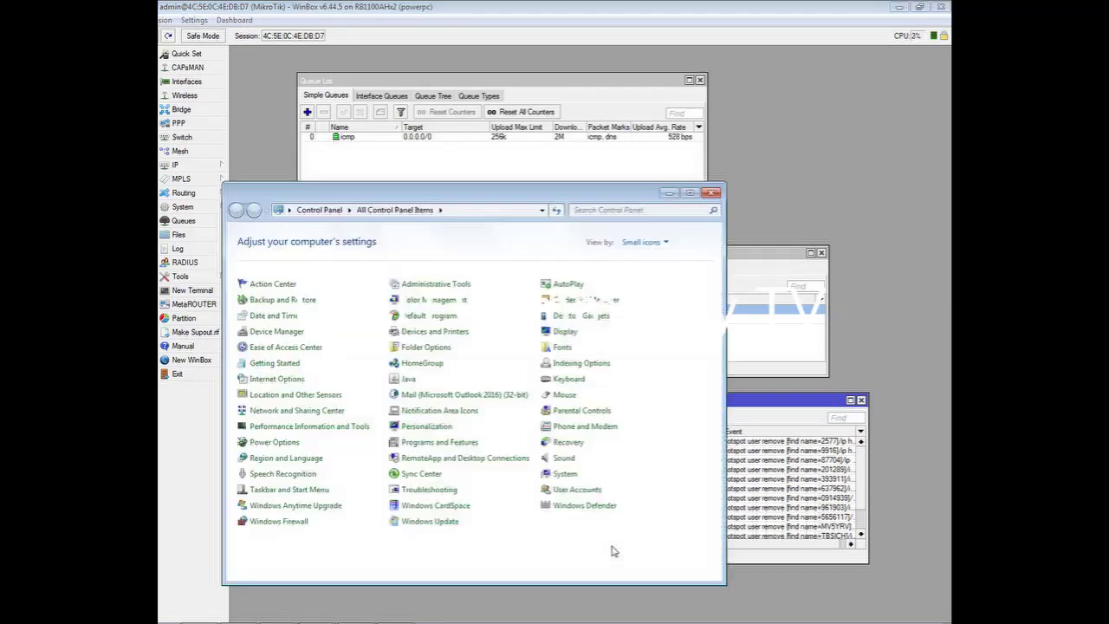
click(706, 201)
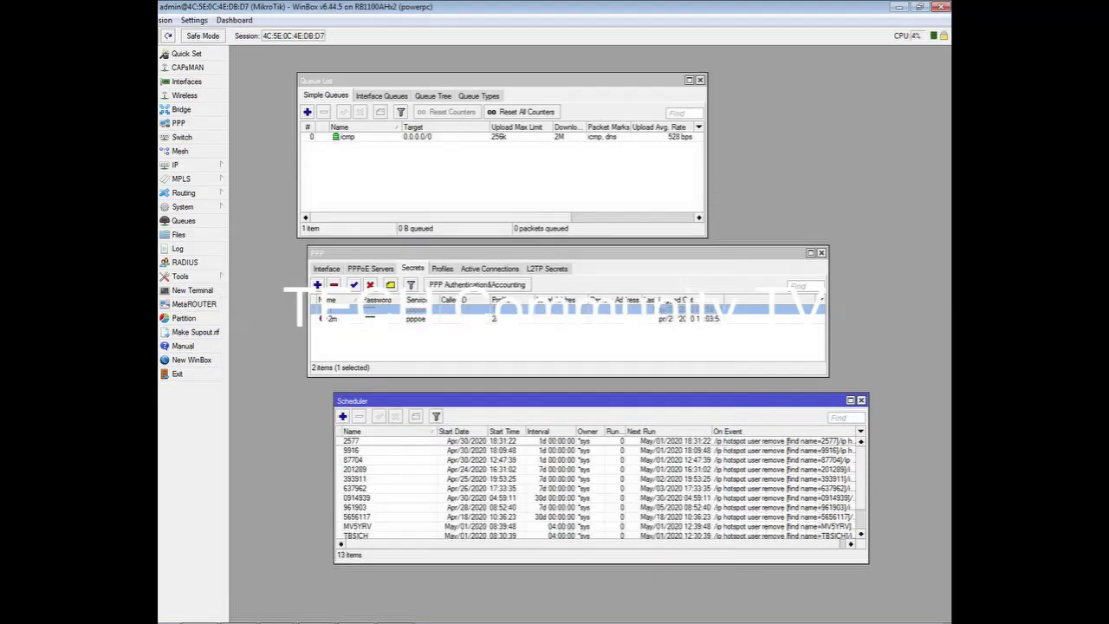
key(alt+Tab)
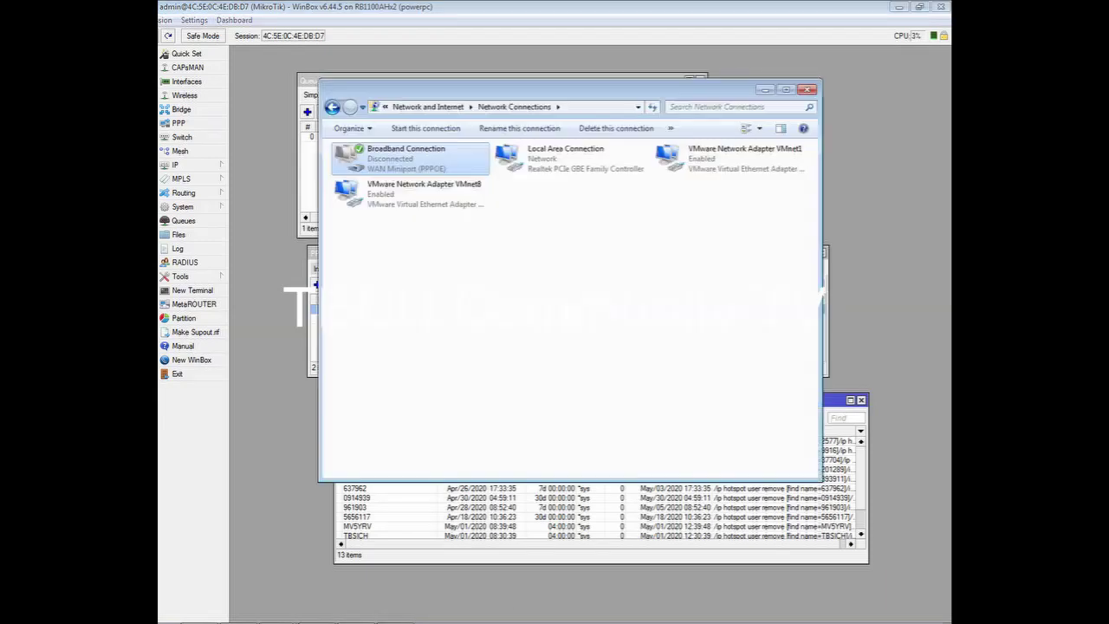
drag(538, 100, 702, 239)
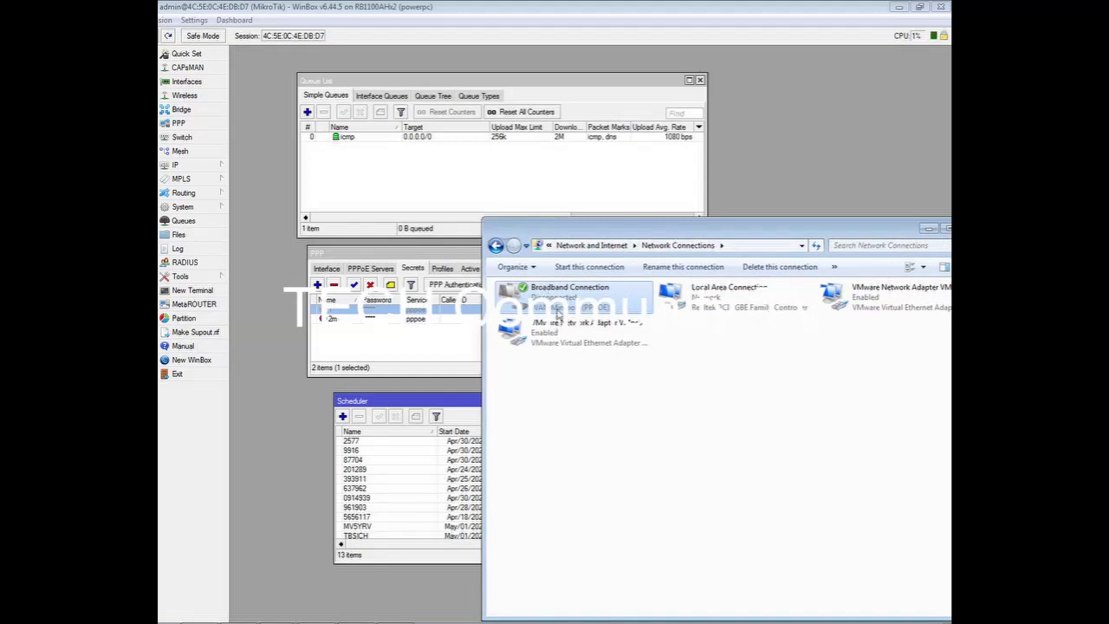
- Try to dial the PPPoE Broadband Connection as user 1 with the account password, and dismiss the connection dialog
double_click(557, 306)
drag(525, 221, 651, 265)
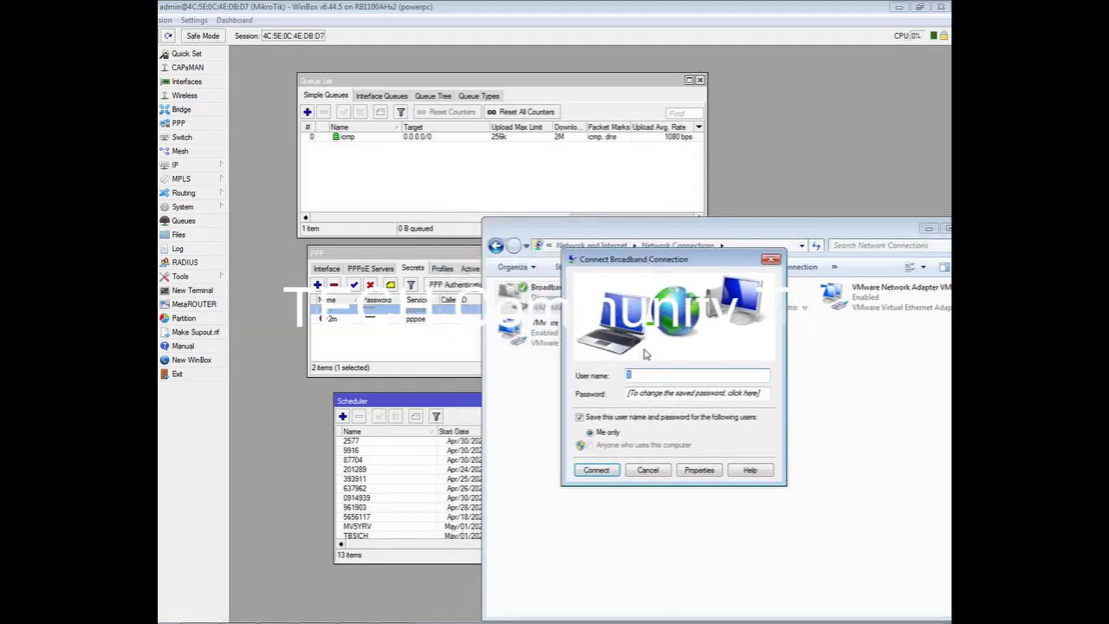
click(650, 392)
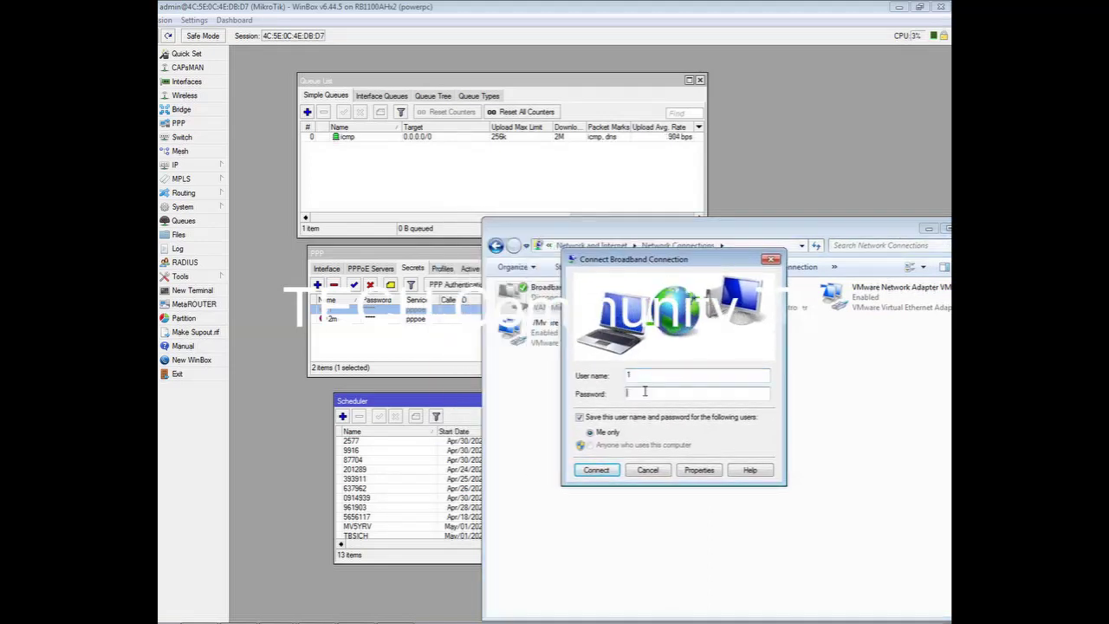
text(1)
click(596, 472)
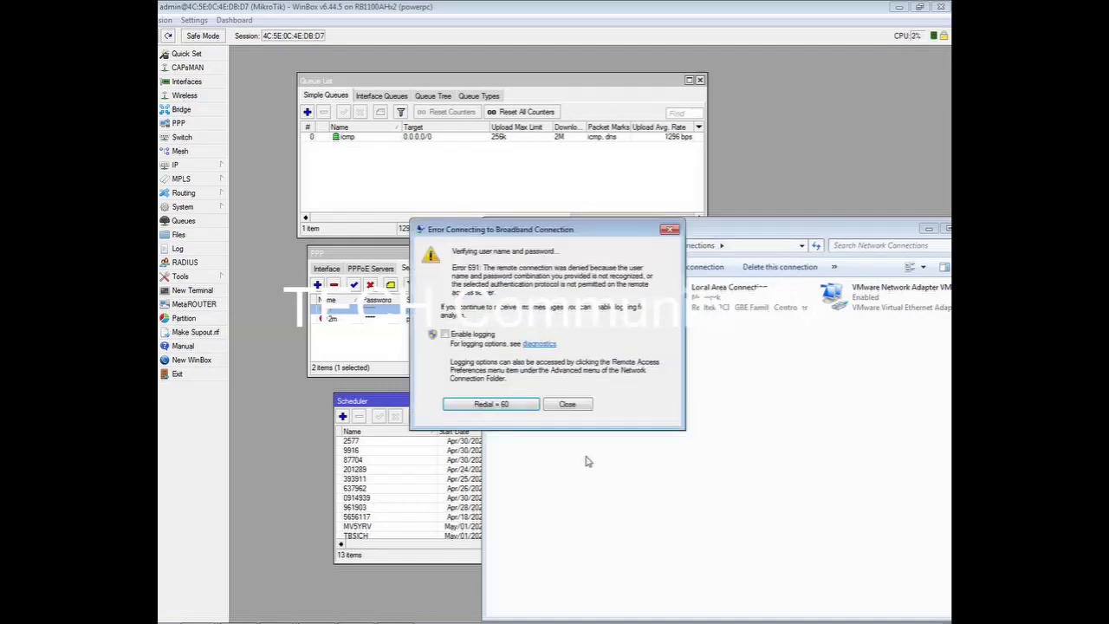
click(569, 405)
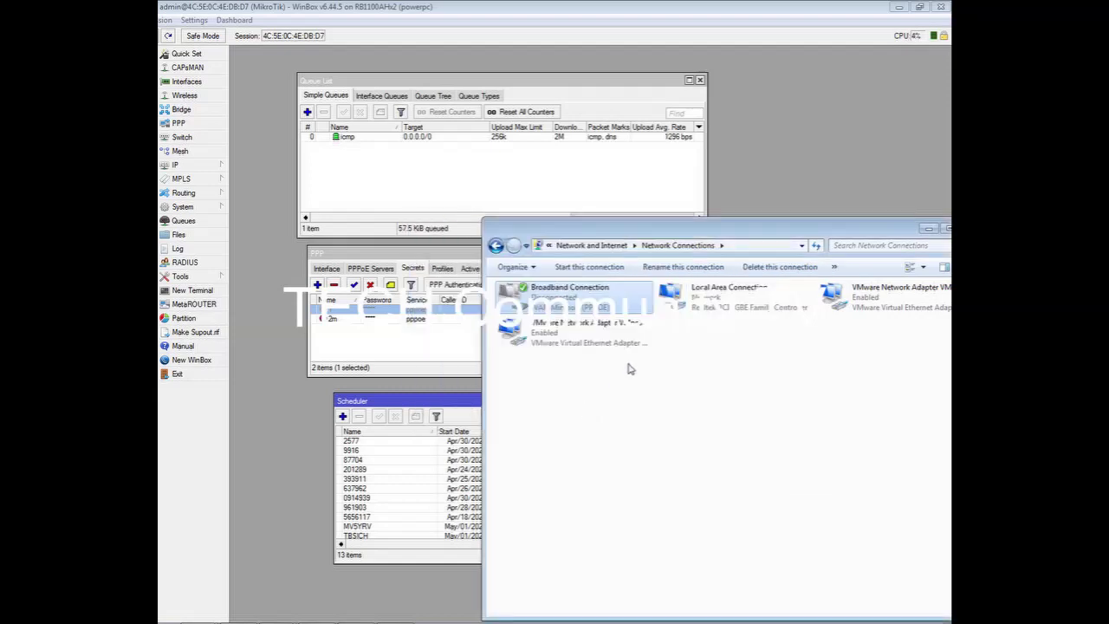
- Enable the PPP secret for user 1 and connect the Broadband Connection with that user name and its password
click(422, 318)
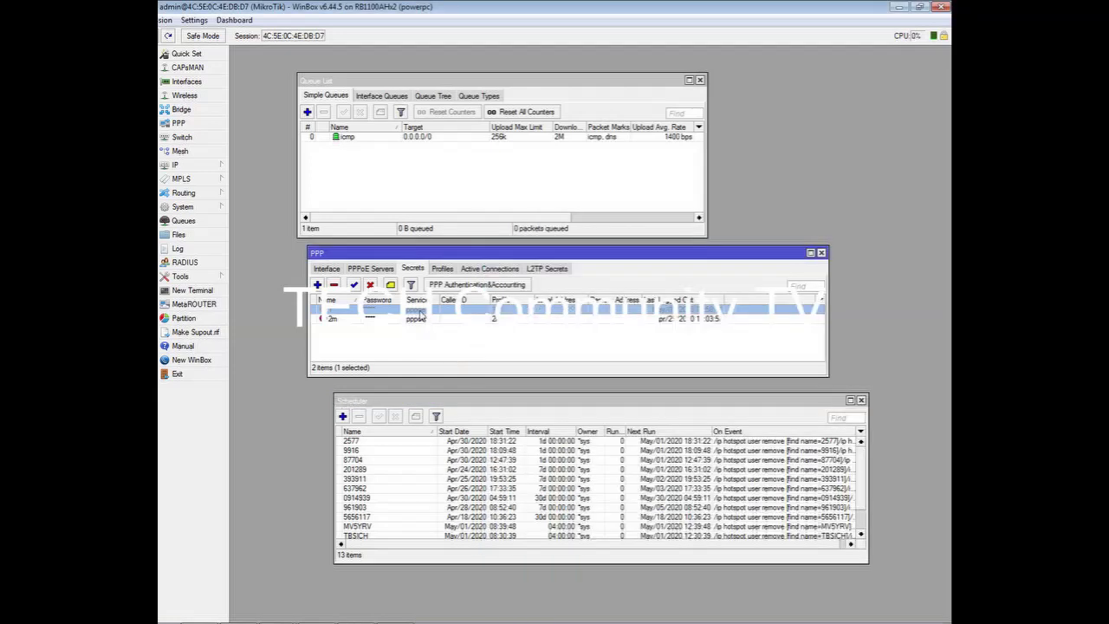
click(354, 287)
key(alt+Tab)
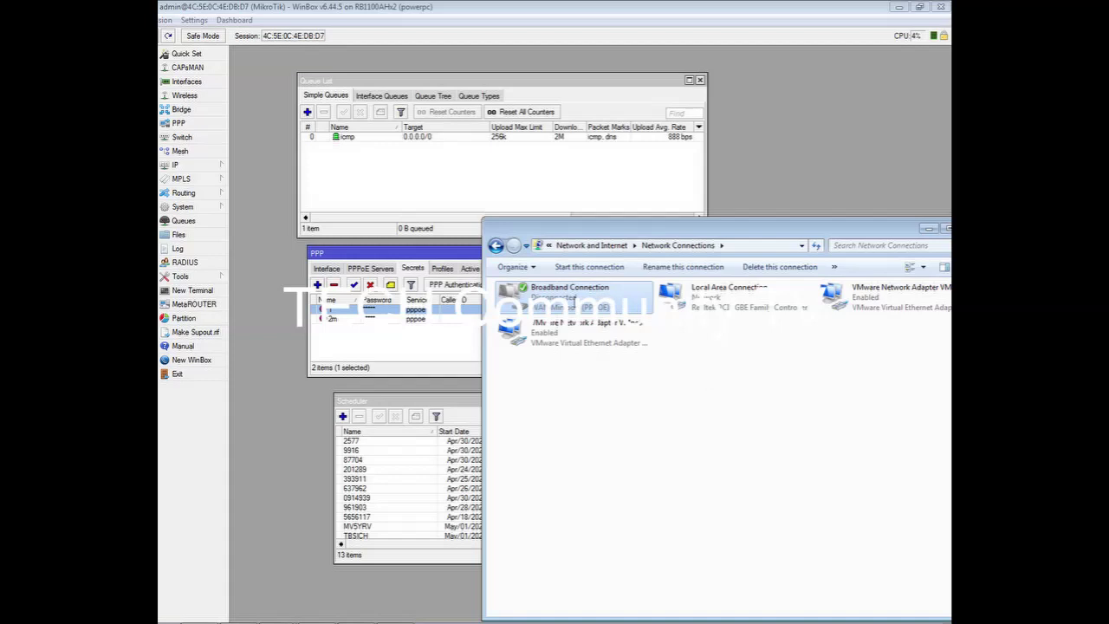
double_click(553, 304)
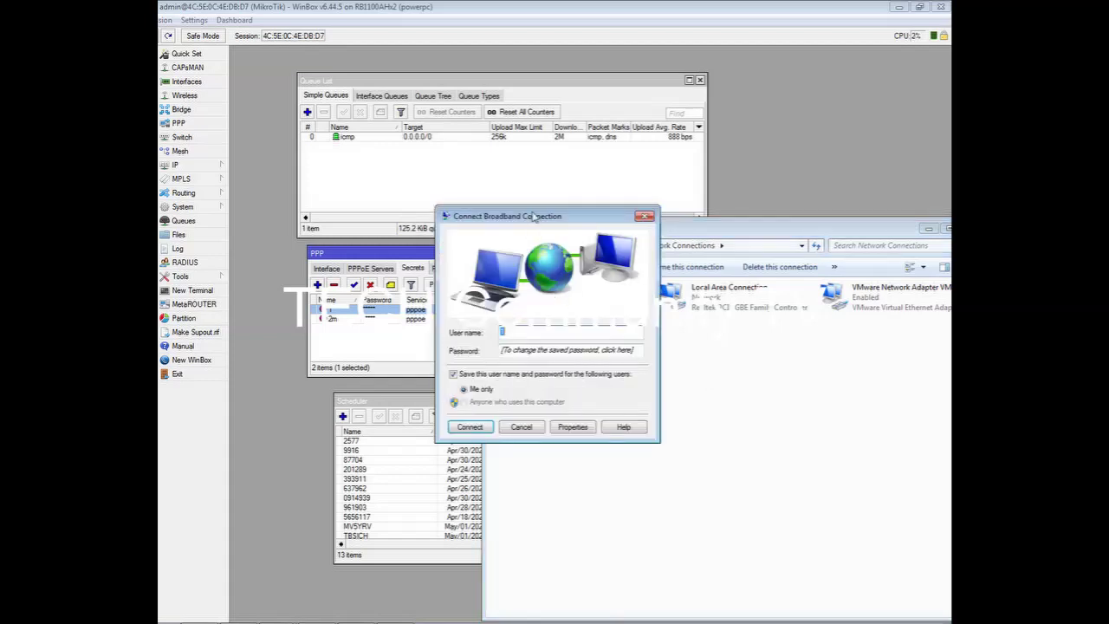
drag(534, 217, 653, 231)
click(629, 364)
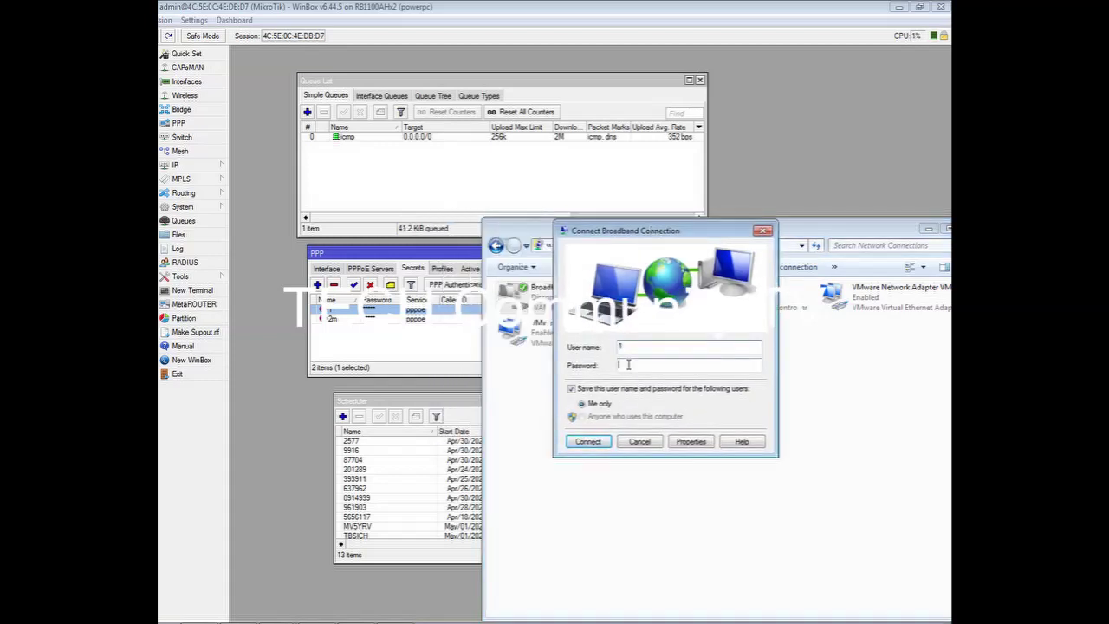
click(588, 441)
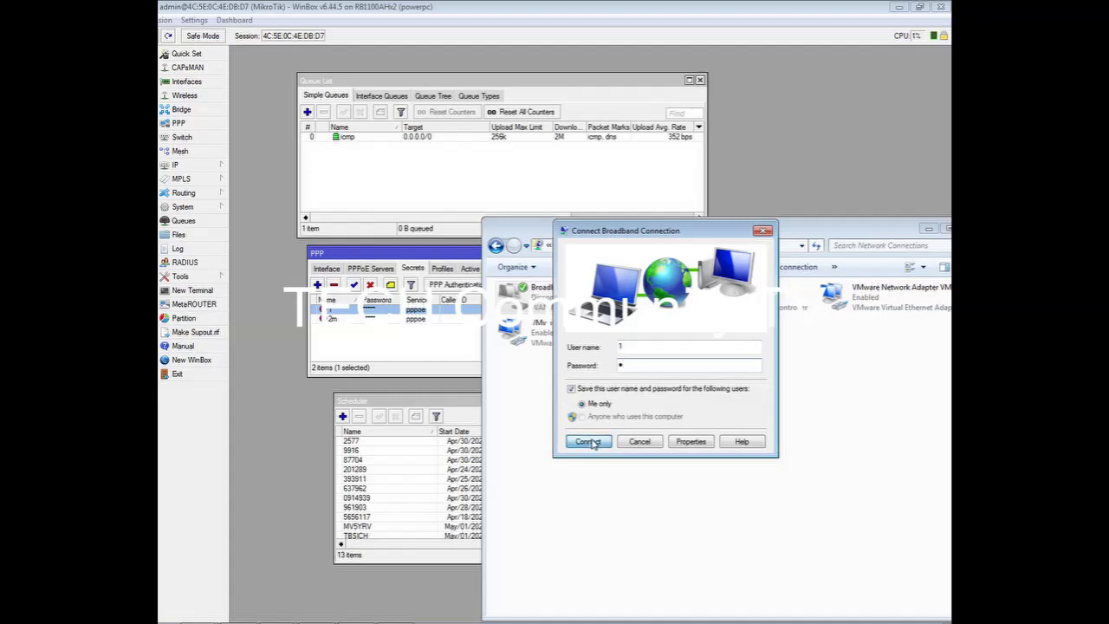
drag(613, 232, 760, 293)
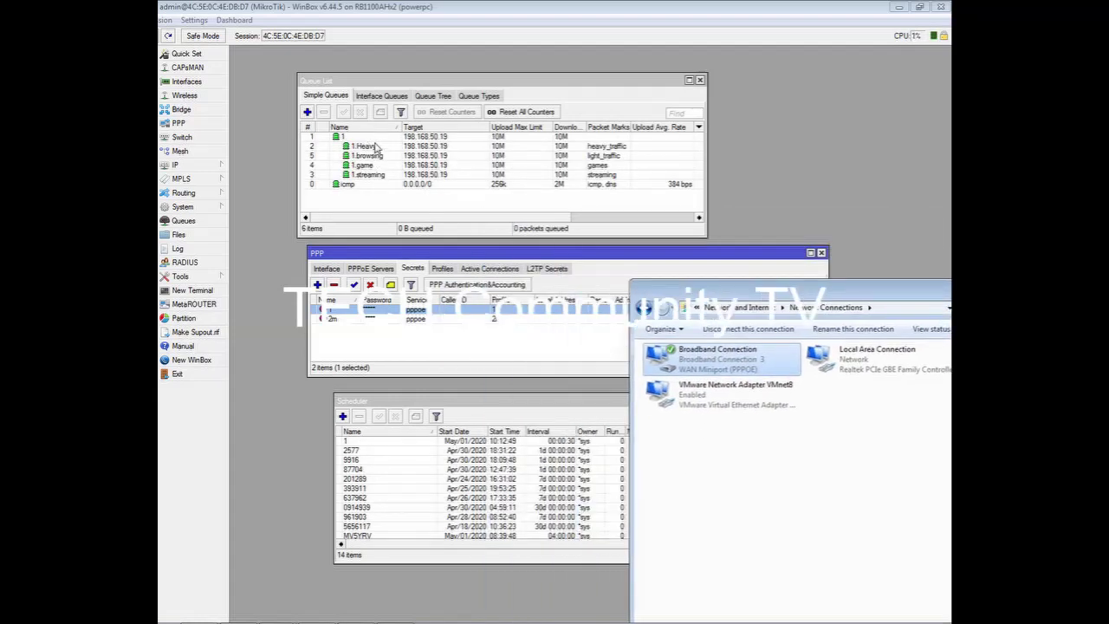
- Examine user 1's simple queues in a widened Queue List, along with the matching PPP secret and scheduler entry
click(377, 139)
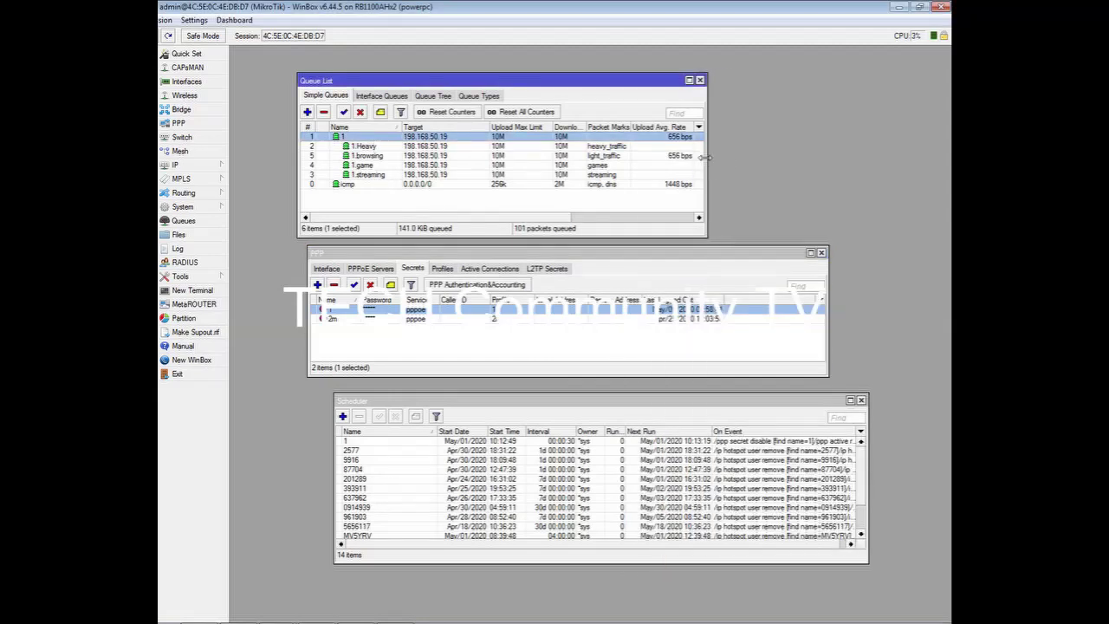
drag(707, 157, 884, 205)
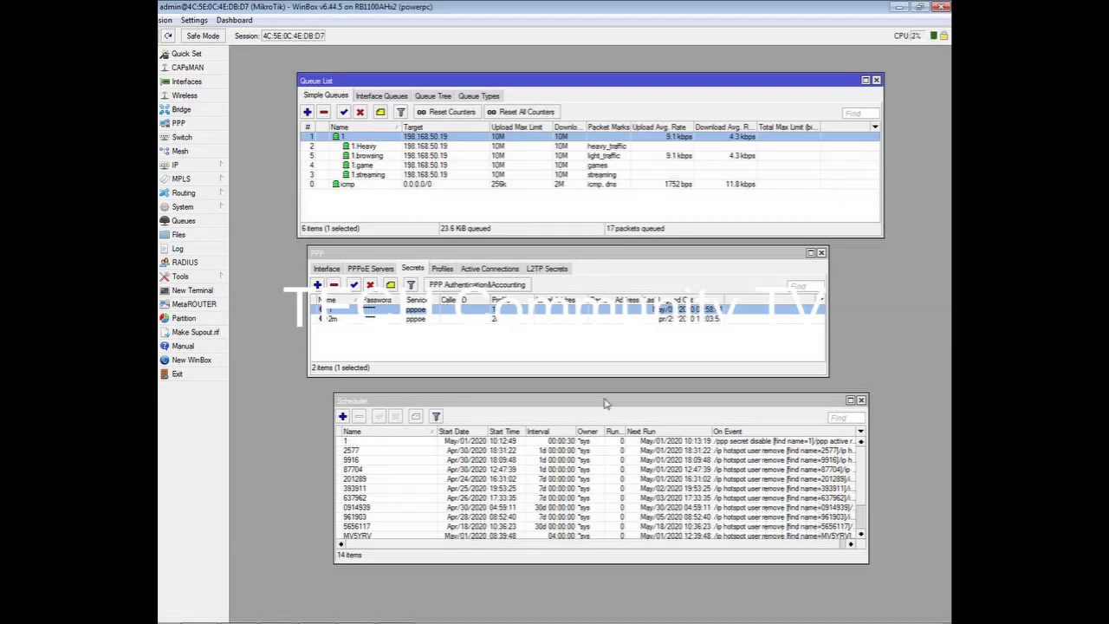
click(411, 314)
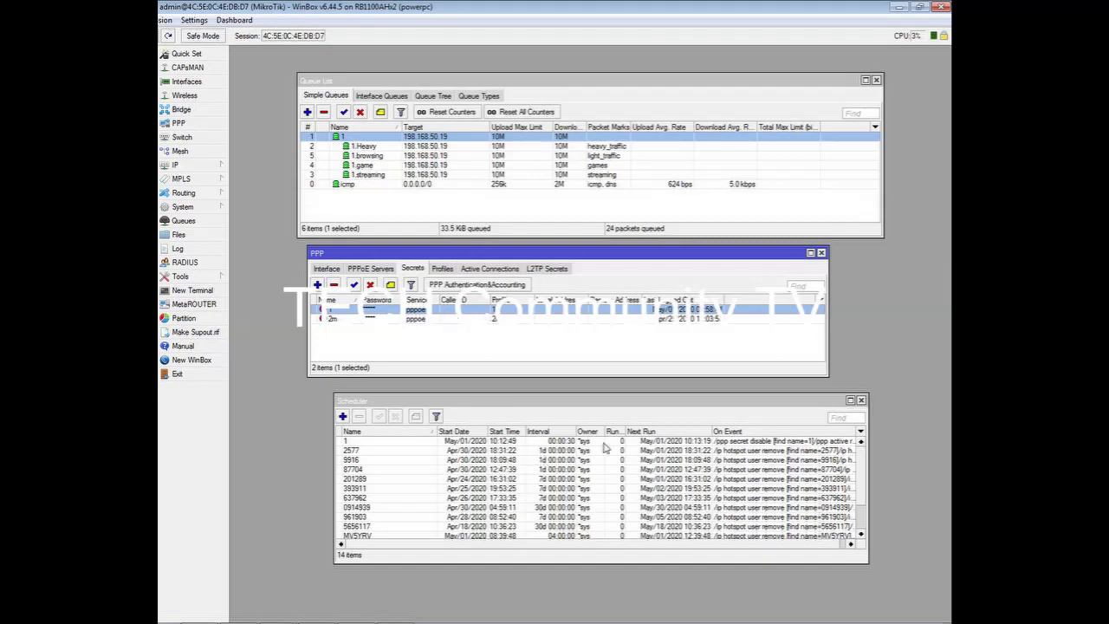
click(576, 441)
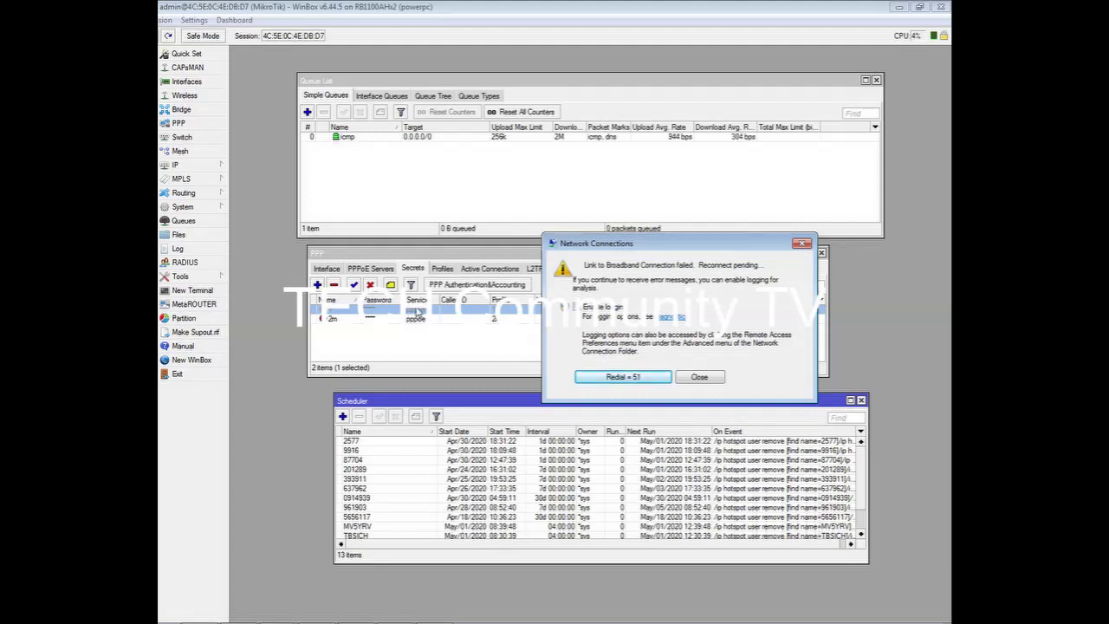
- Check the PPP active connections, and re-enable user 1's secret to redial the dropped Broadband Connection
click(489, 268)
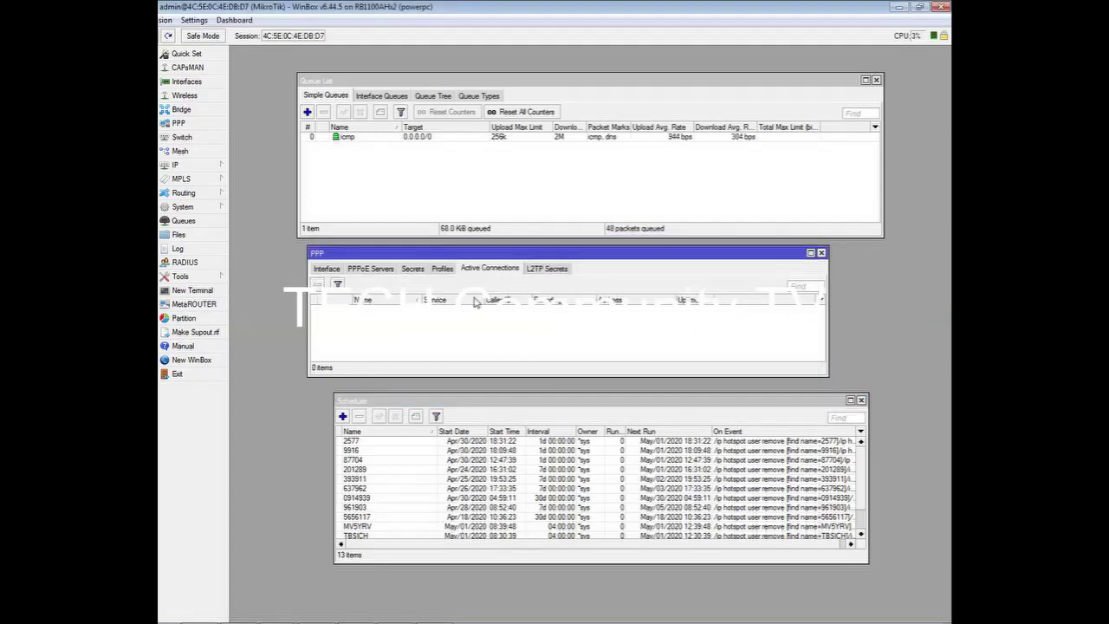
click(414, 270)
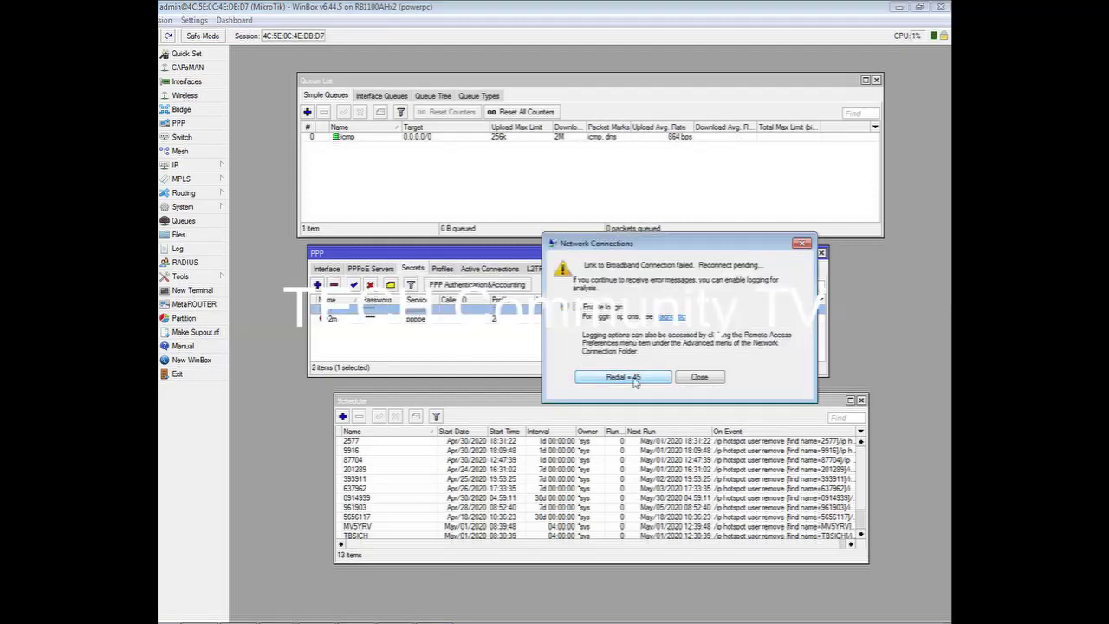
click(421, 312)
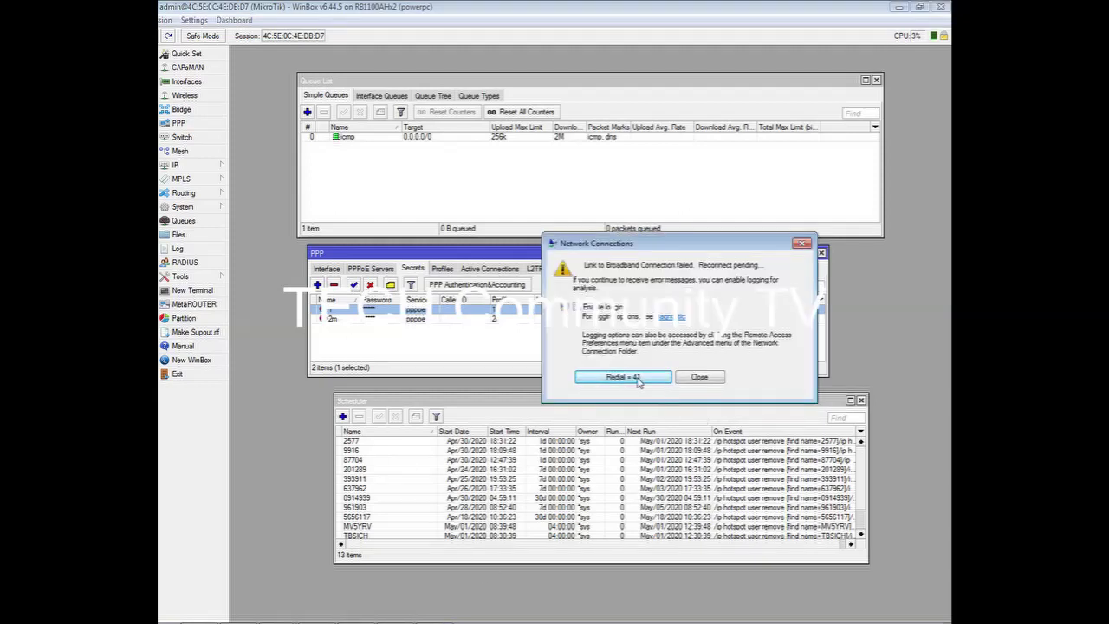
click(635, 378)
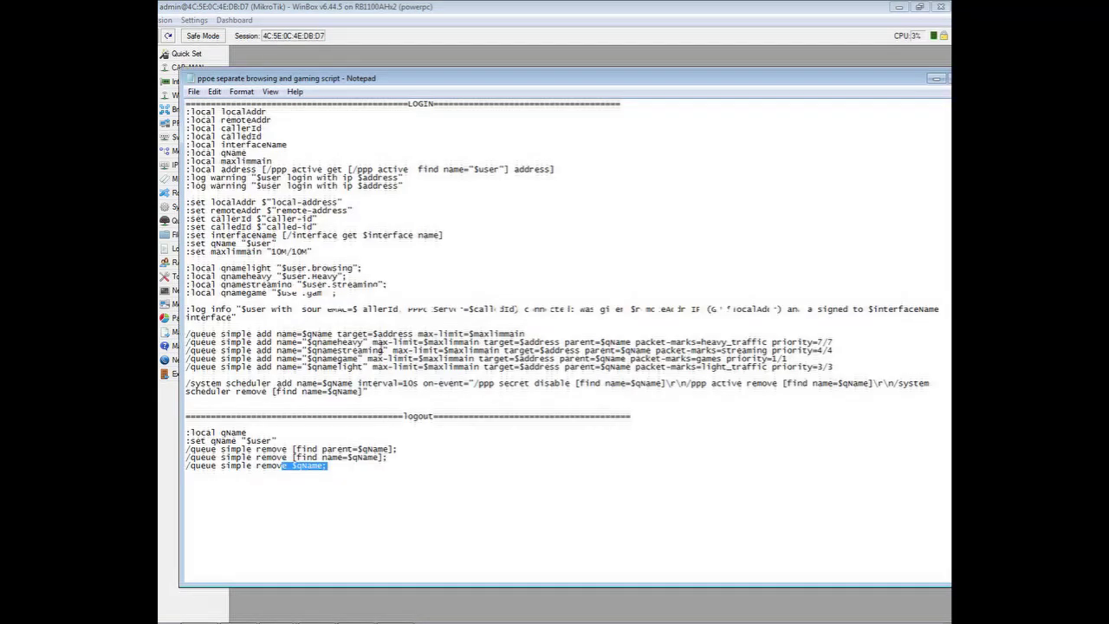
- In the Notepad login script, set the system scheduler interval to 30s and minimise the script window
click(419, 388)
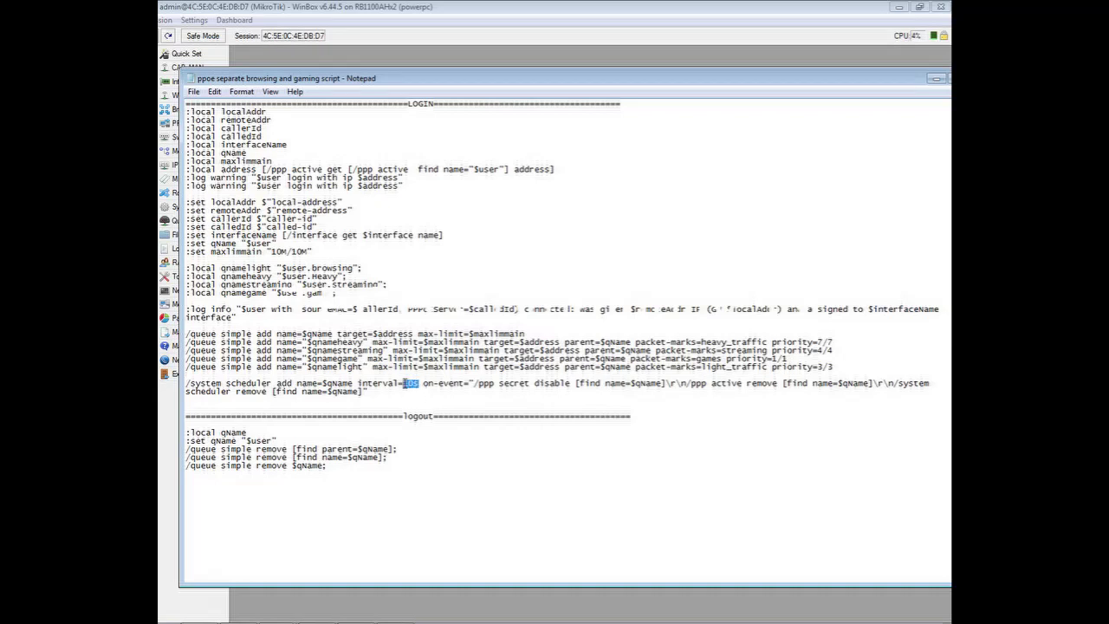
text(10)
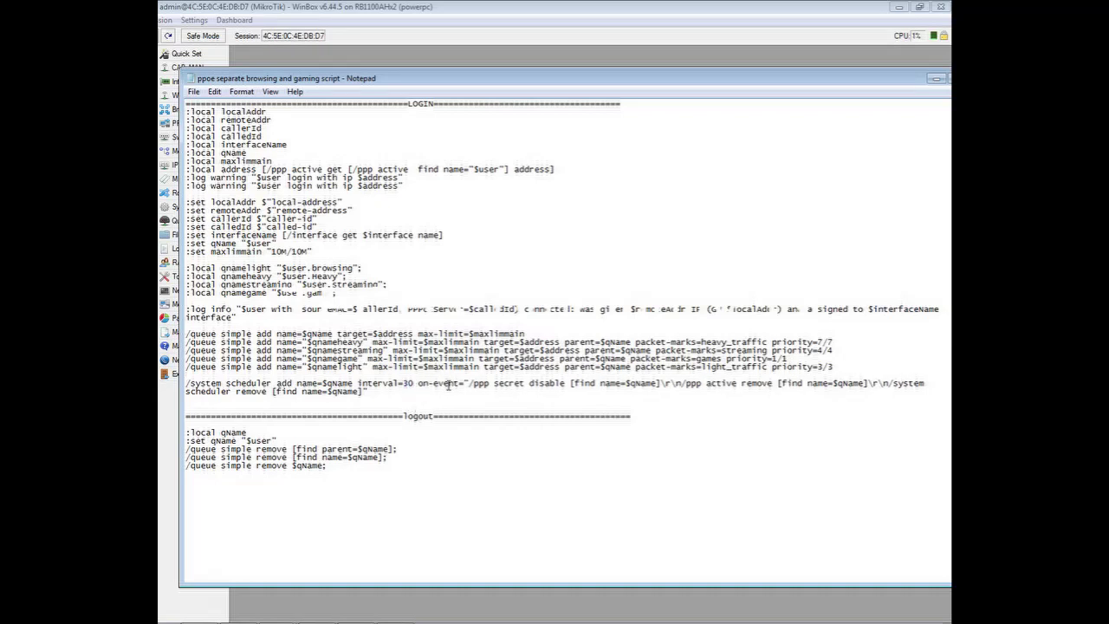
text(s)
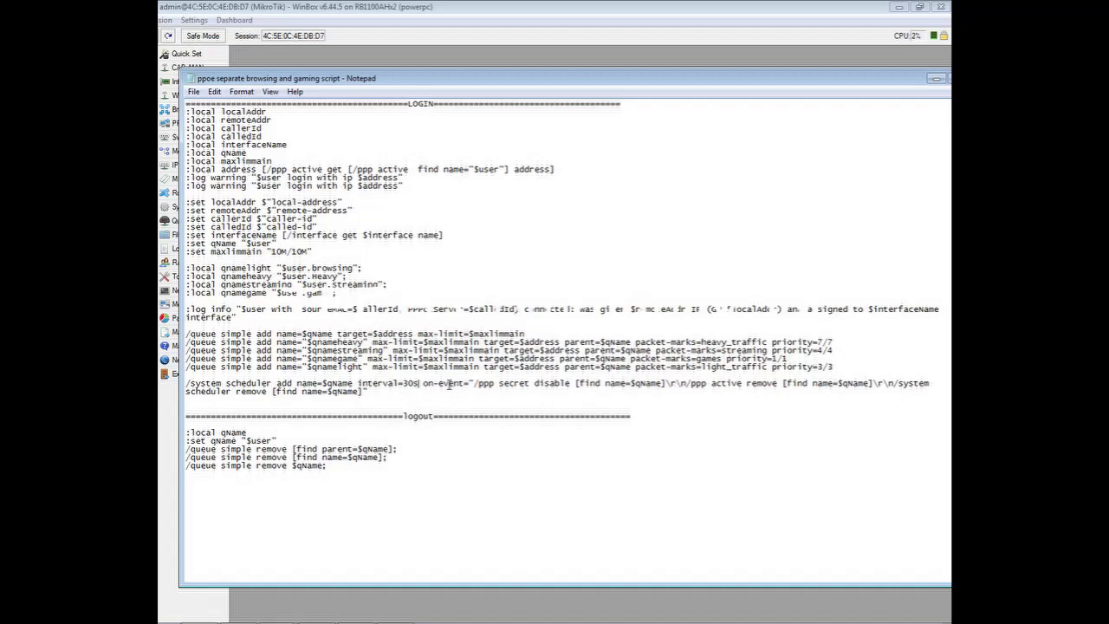
click(939, 81)
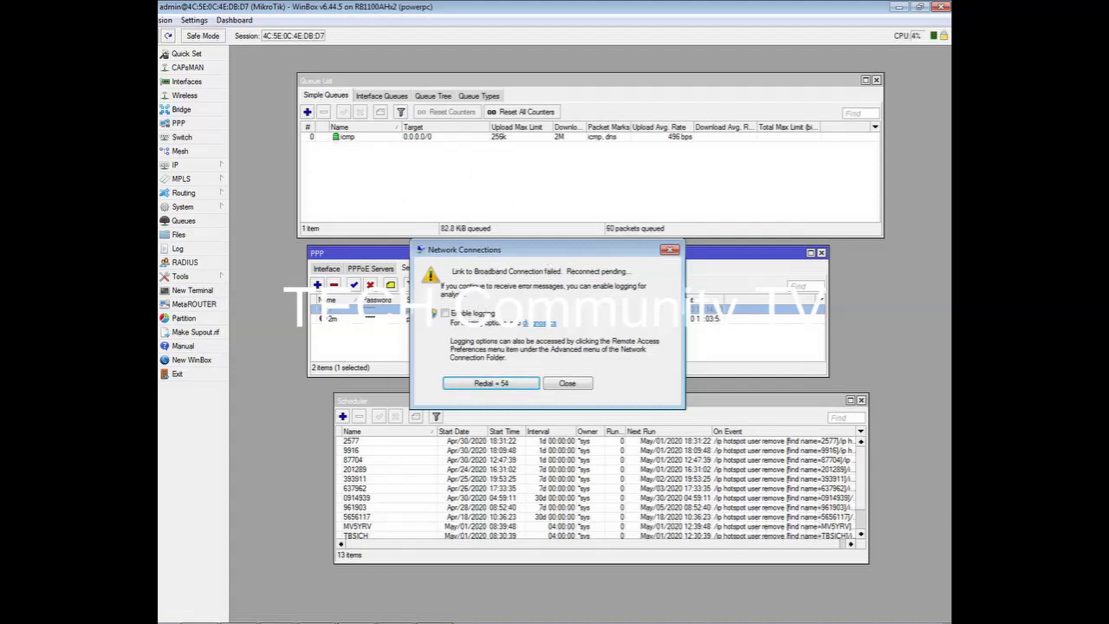
- Try to redial the Broadband Connection while user 1's PPP secret is disabled, and dismiss the connection dialog
click(368, 316)
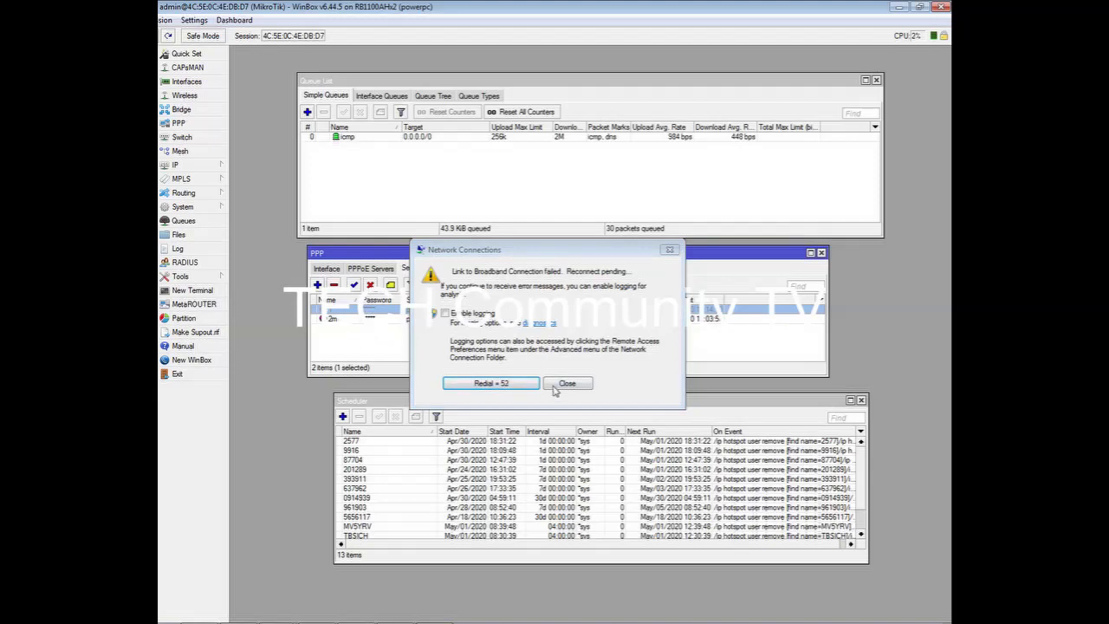
drag(522, 253, 745, 234)
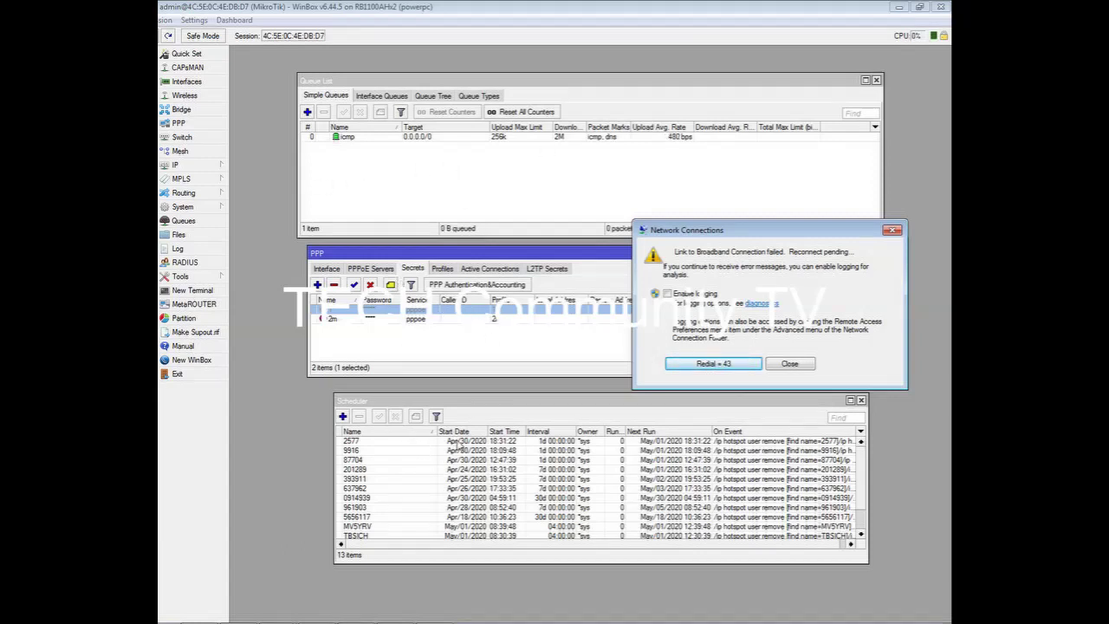
click(715, 365)
click(570, 404)
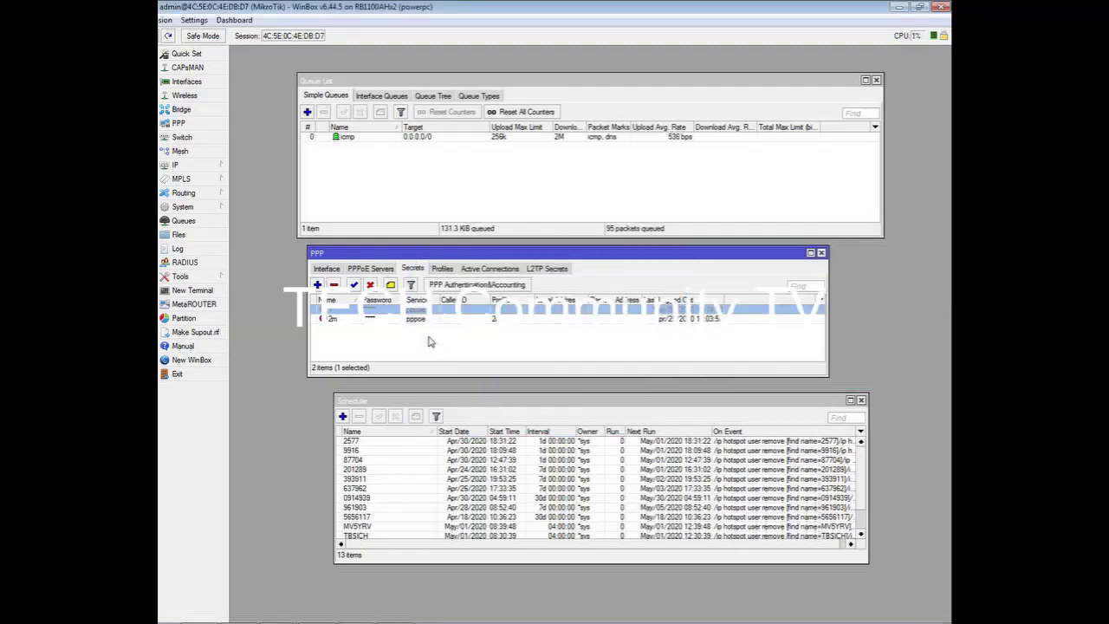
- Re-enable user 1's PPP secret, reconnect the Broadband Connection with the account password, and select scheduler entry 1
click(355, 285)
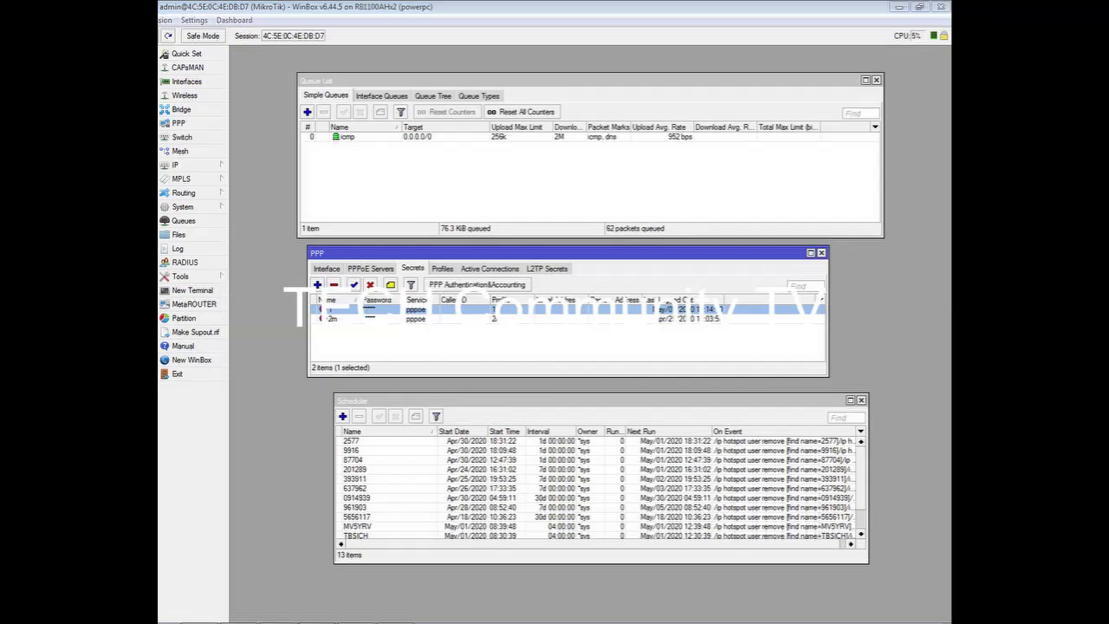
key(alt+Tab)
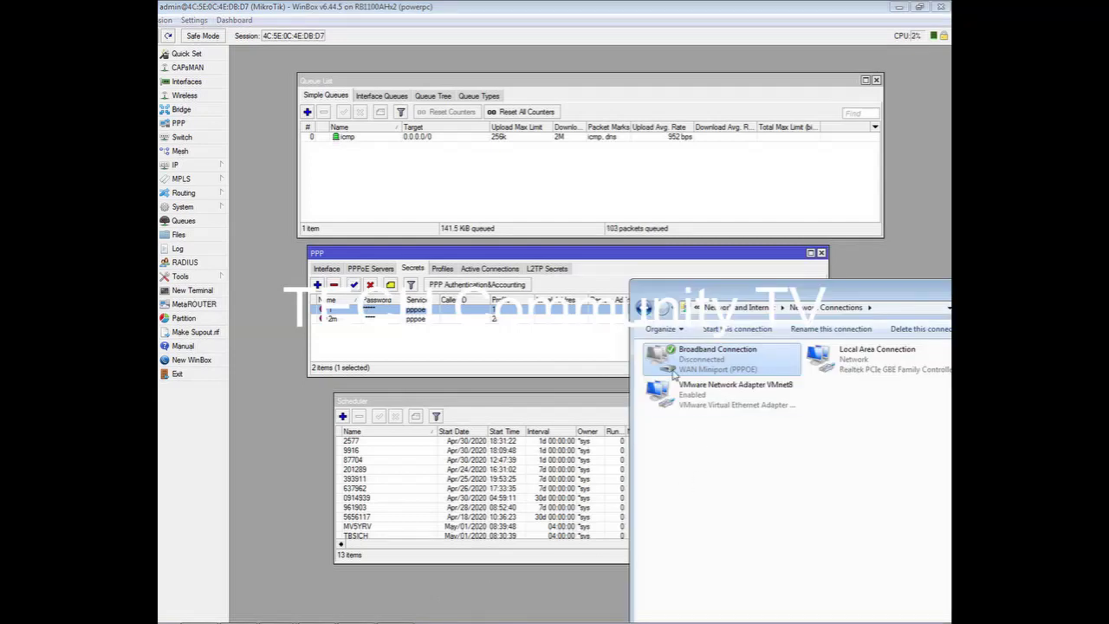
double_click(674, 370)
click(533, 350)
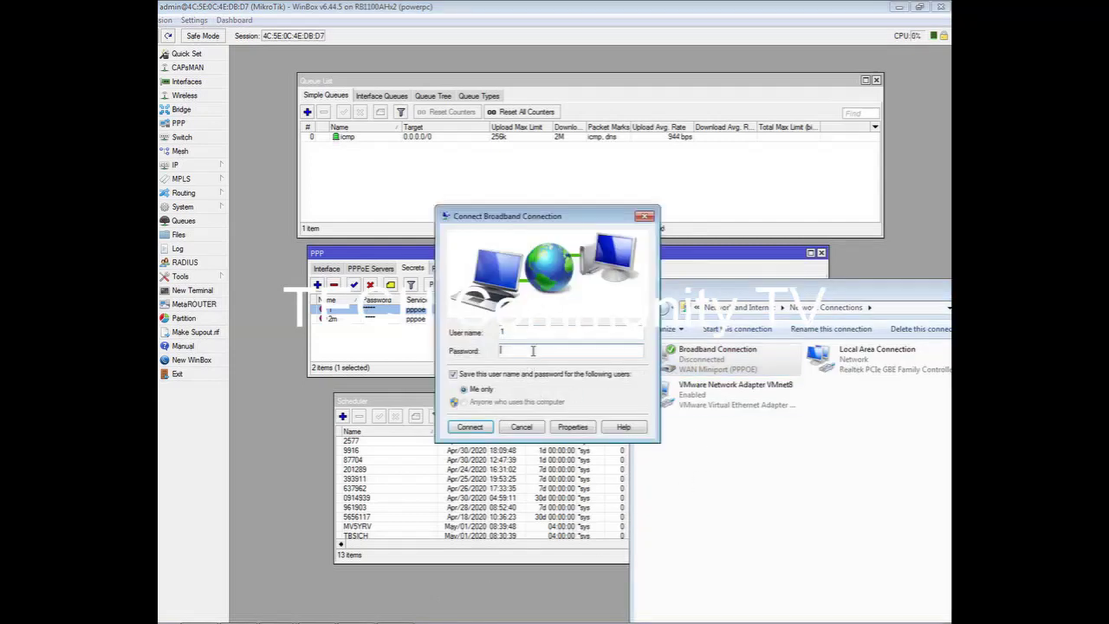
text(1)
click(469, 426)
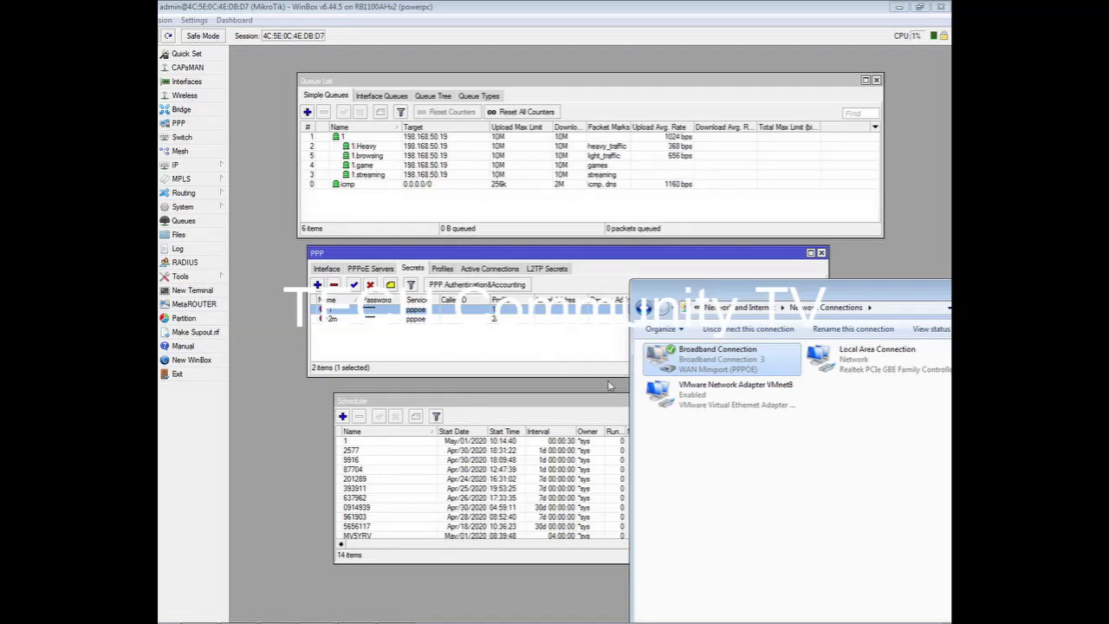
click(573, 442)
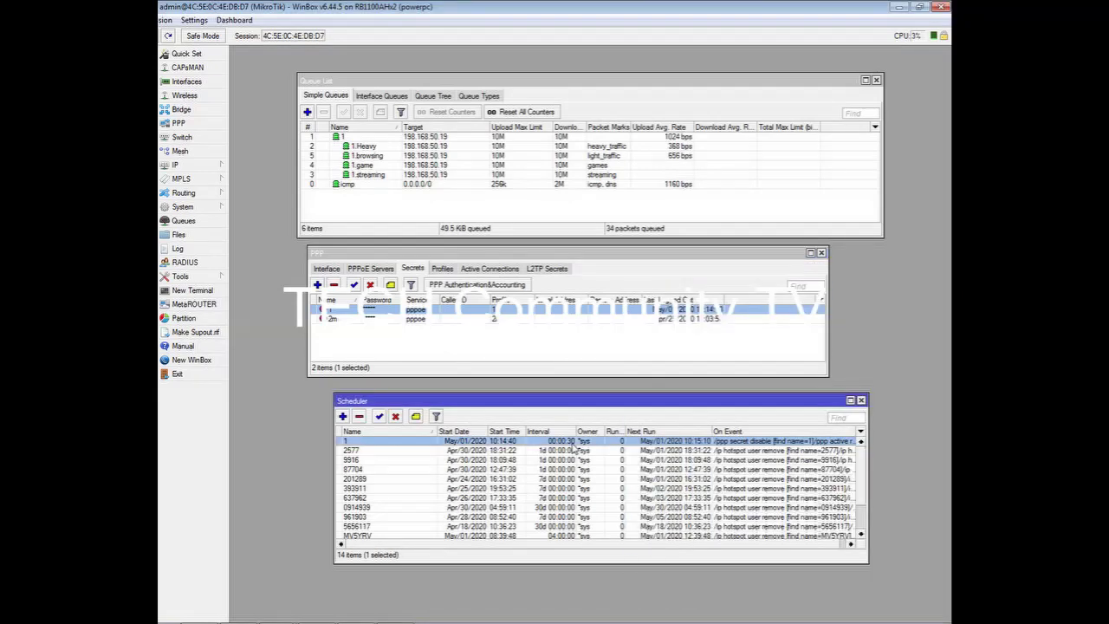
- Compare scheduler entry 1 in WinBox with the system scheduler line of the Notepad login script, and minimise the script window
drag(542, 402, 508, 392)
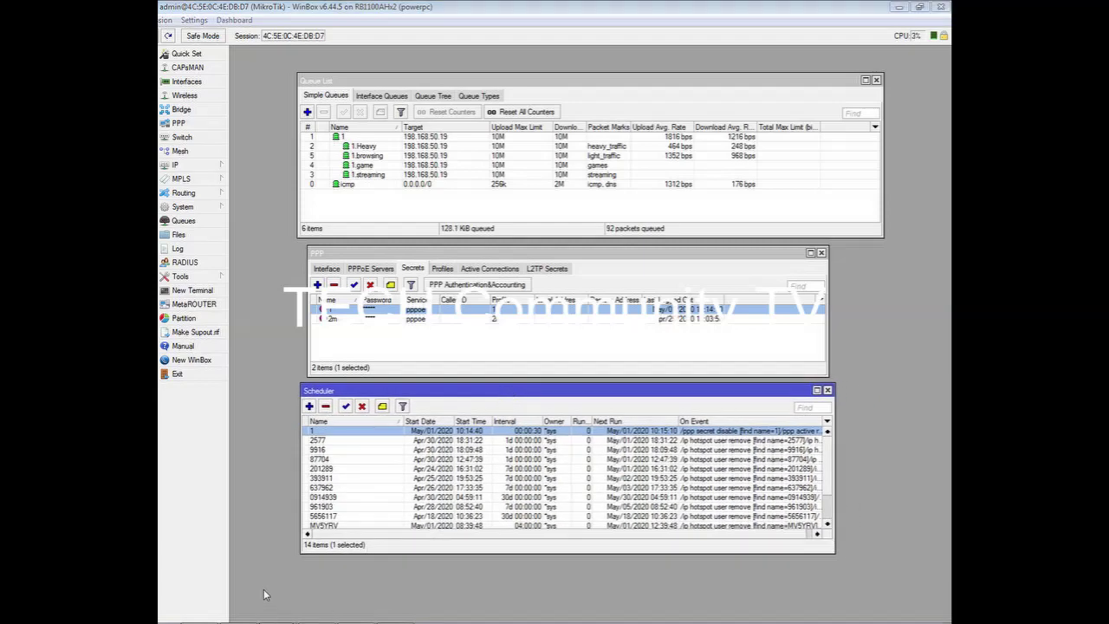
key(alt+Tab)
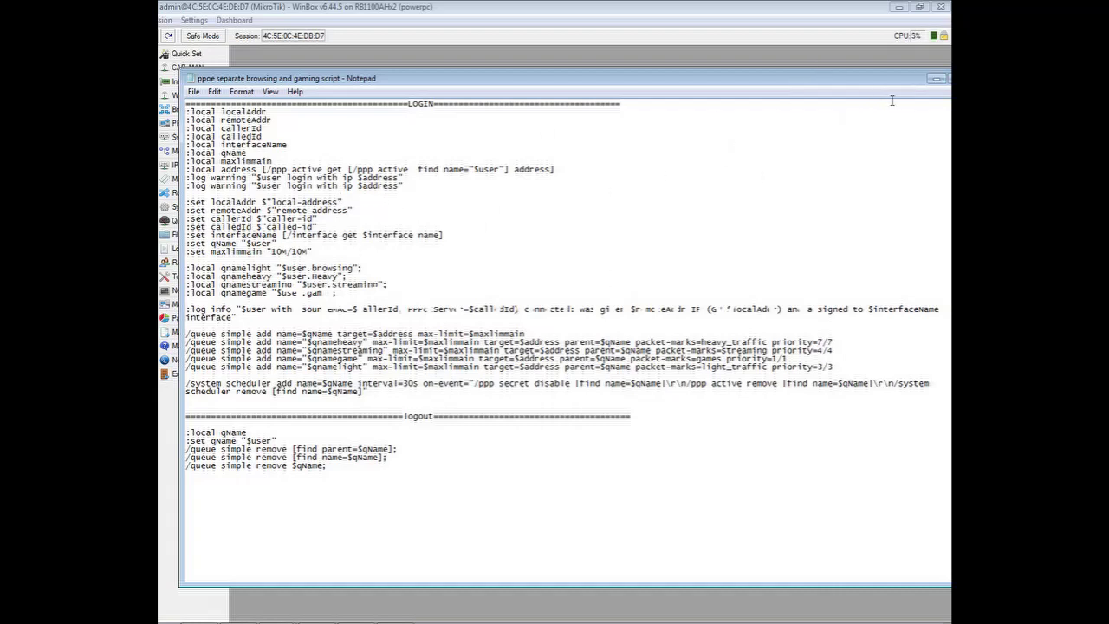
click(936, 79)
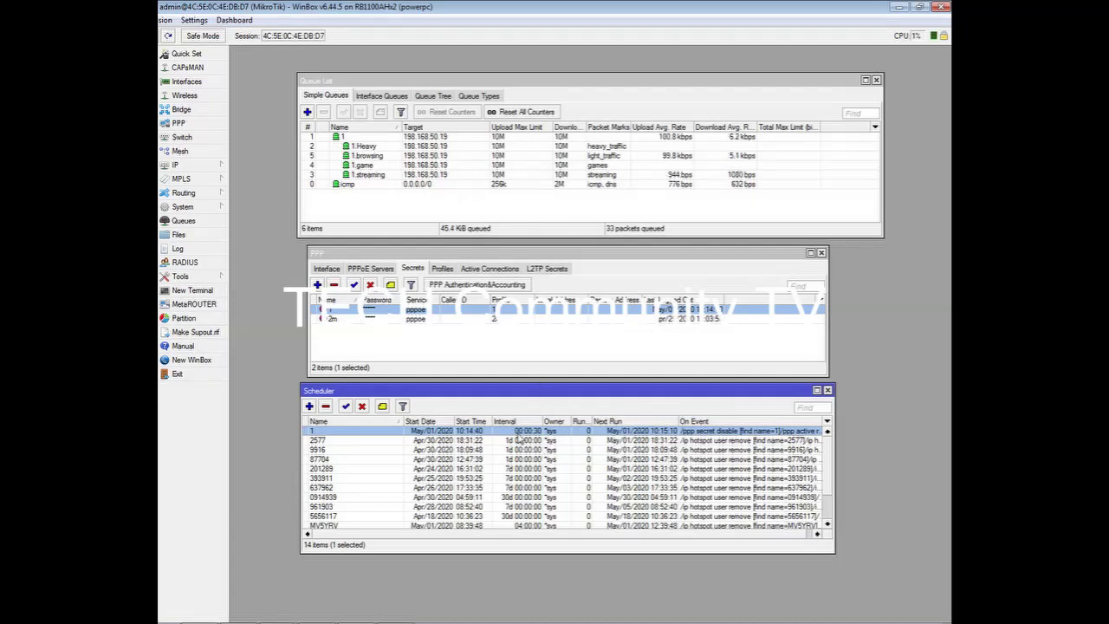
- Select user 1's PPP secret, check the Broadband Connection dialog on the desktop, and return to WinBox
click(369, 312)
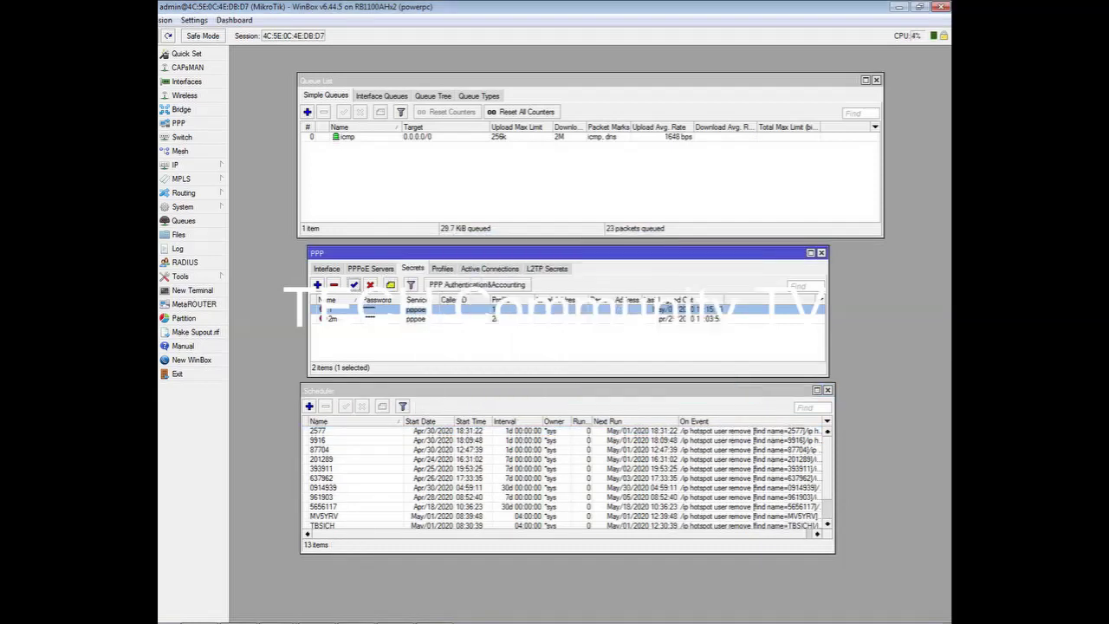
click(898, 6)
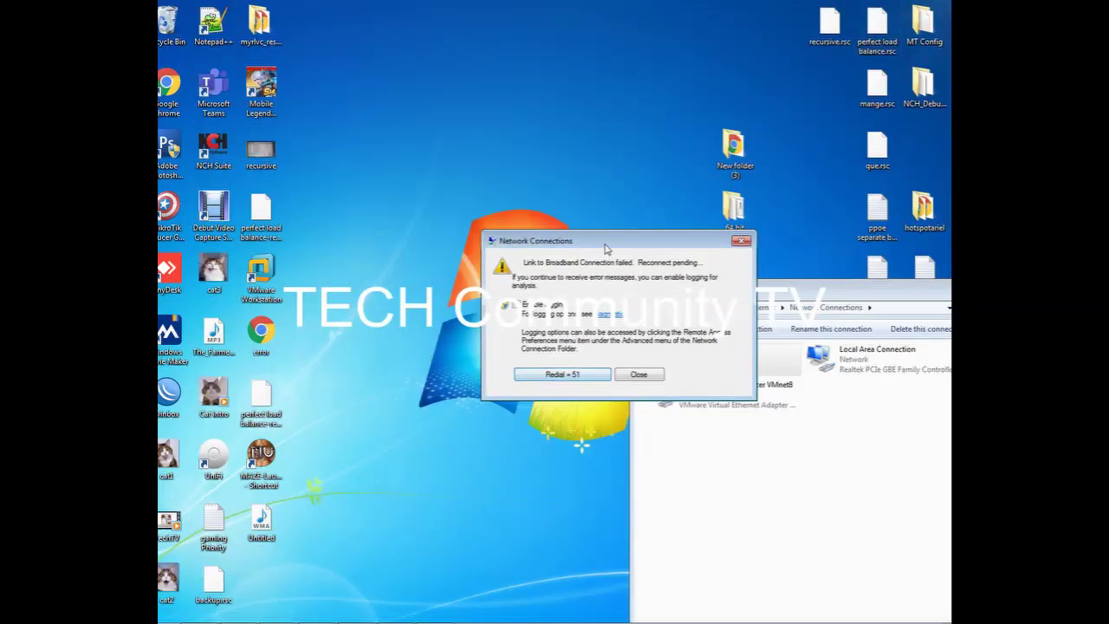
click(373, 606)
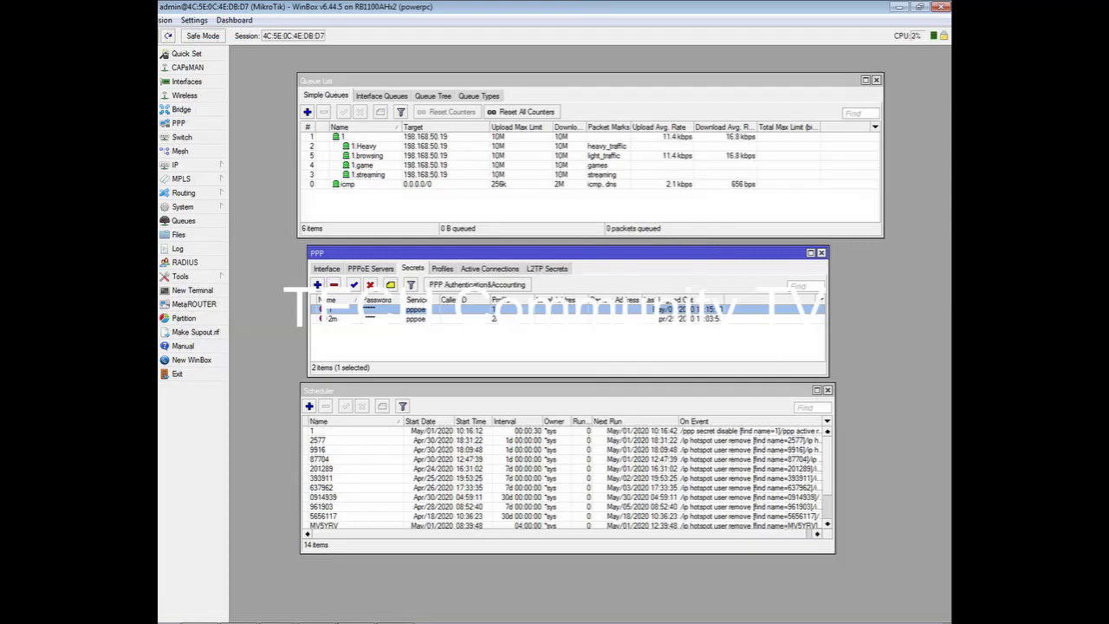
- Search Google for "speed test" in a new Chrome tab, start a test, and check user 1's simple queue traffic in WinBox
key(alt+Tab)
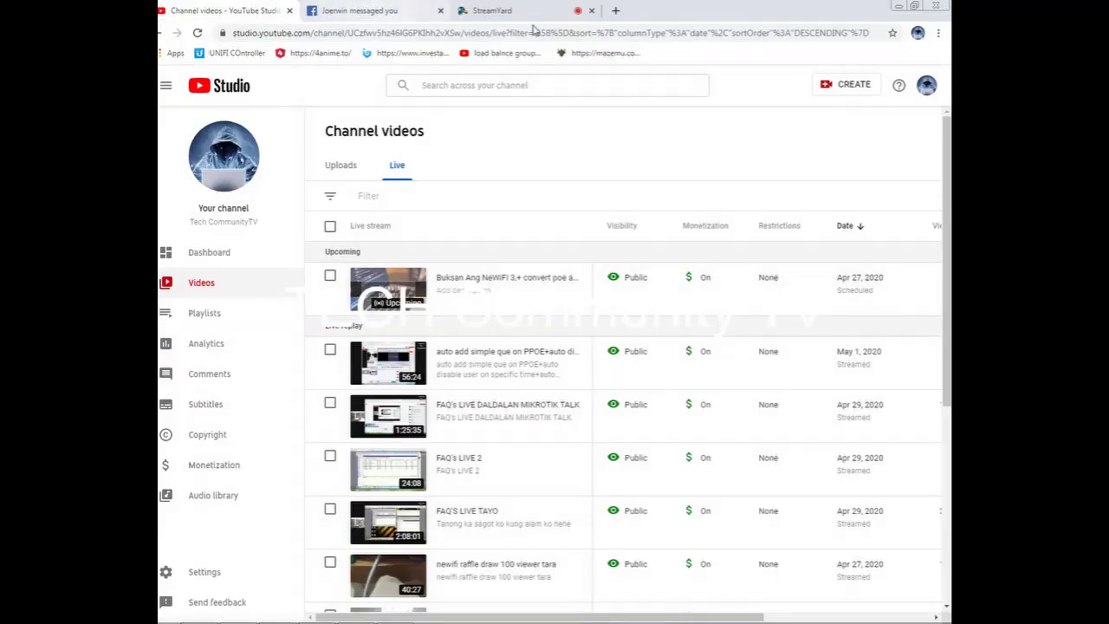
click(615, 11)
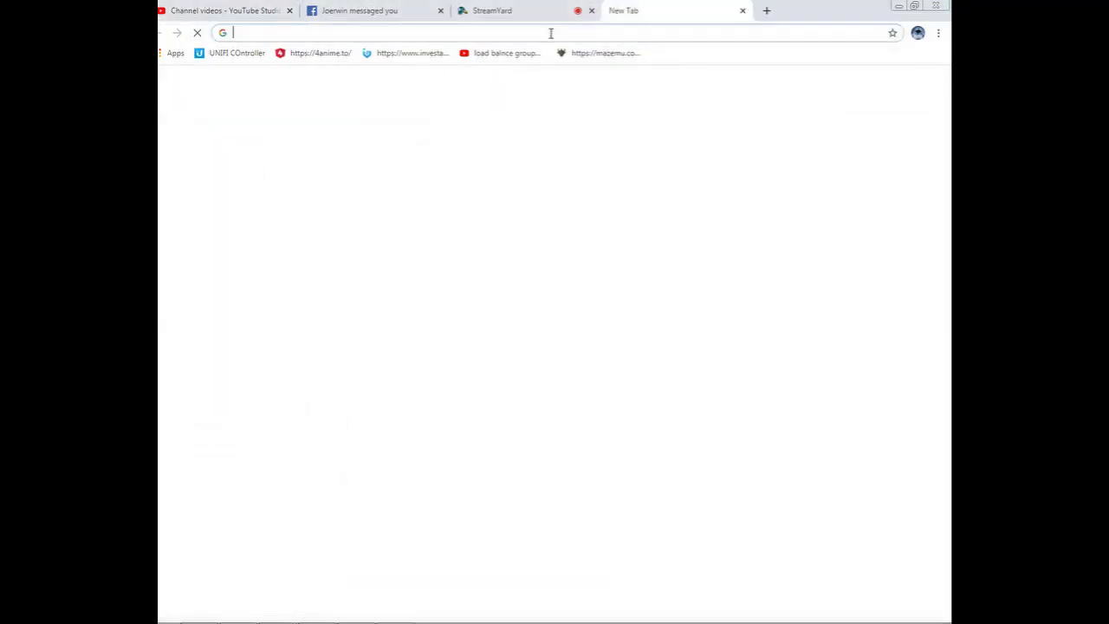
text(spe)
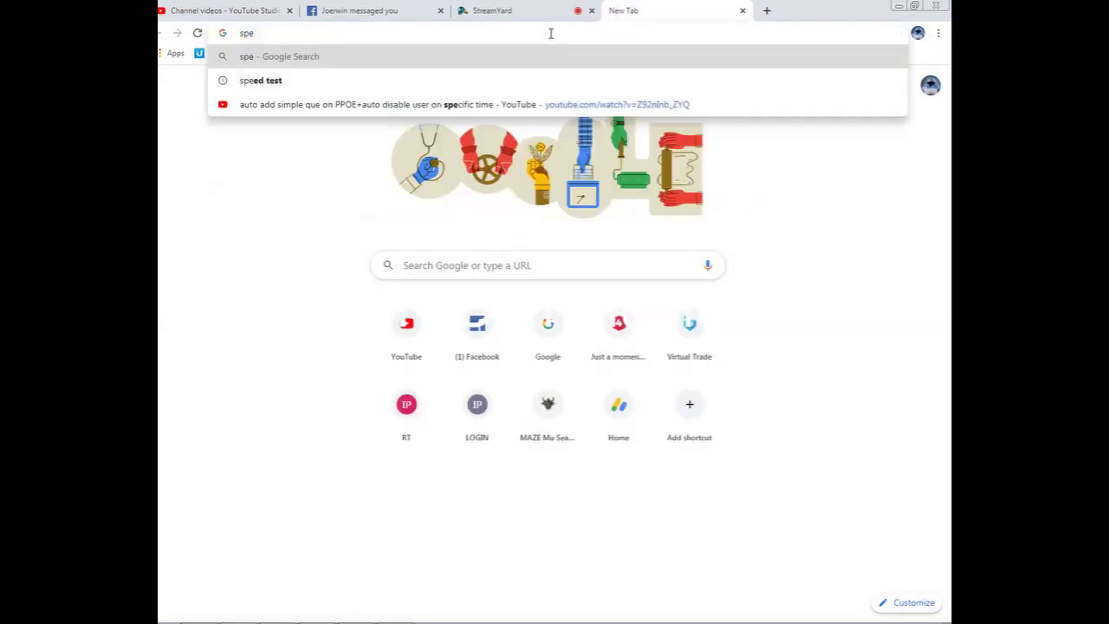
key(Return)
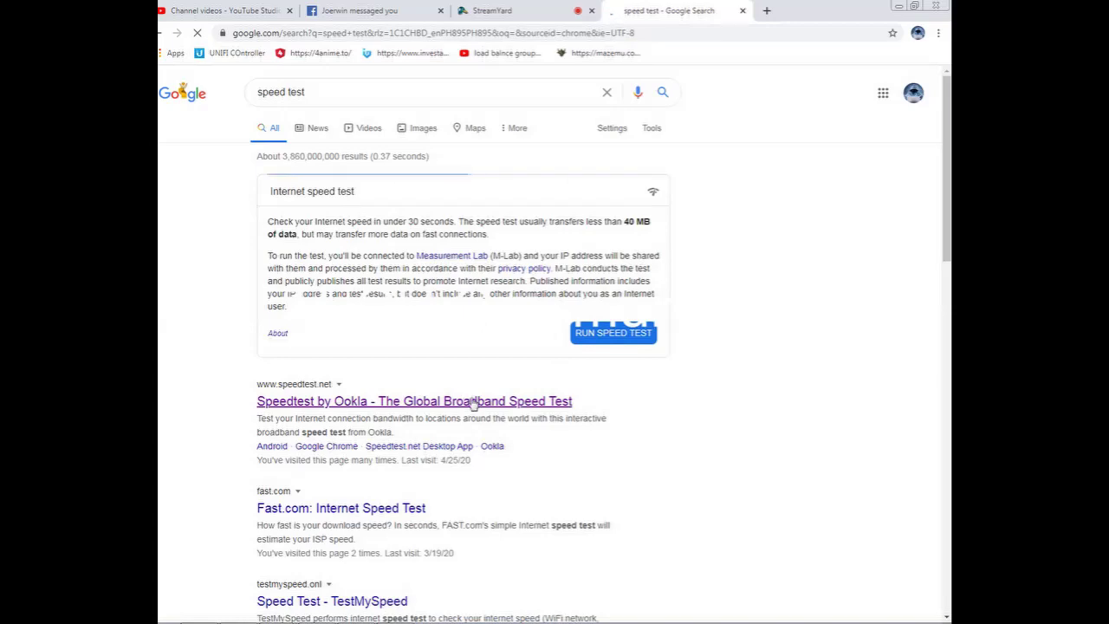
click(588, 345)
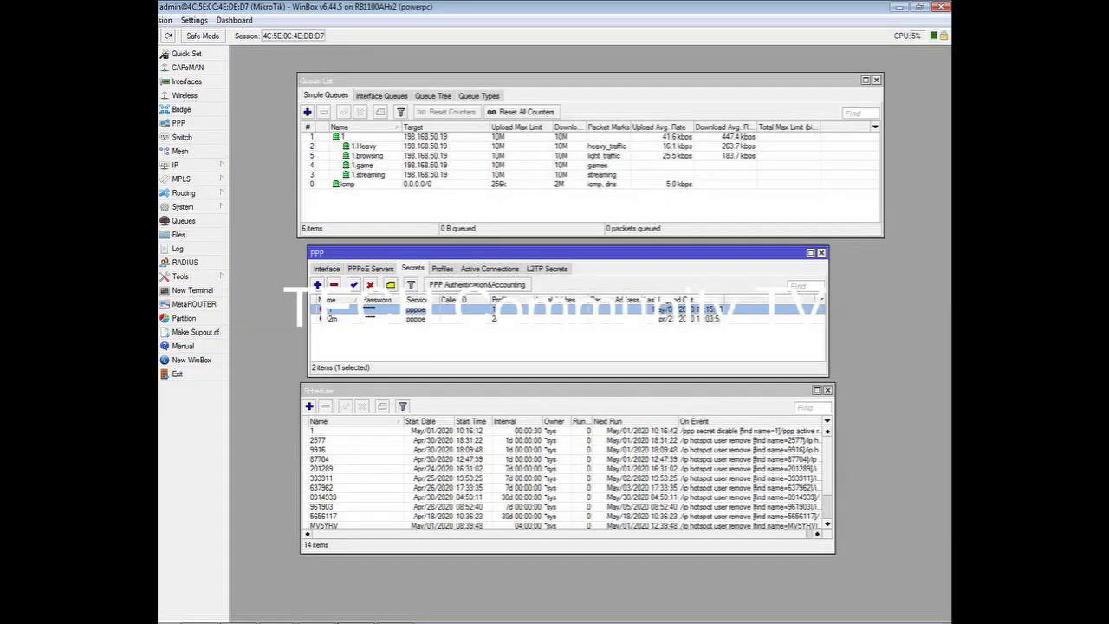
click(466, 147)
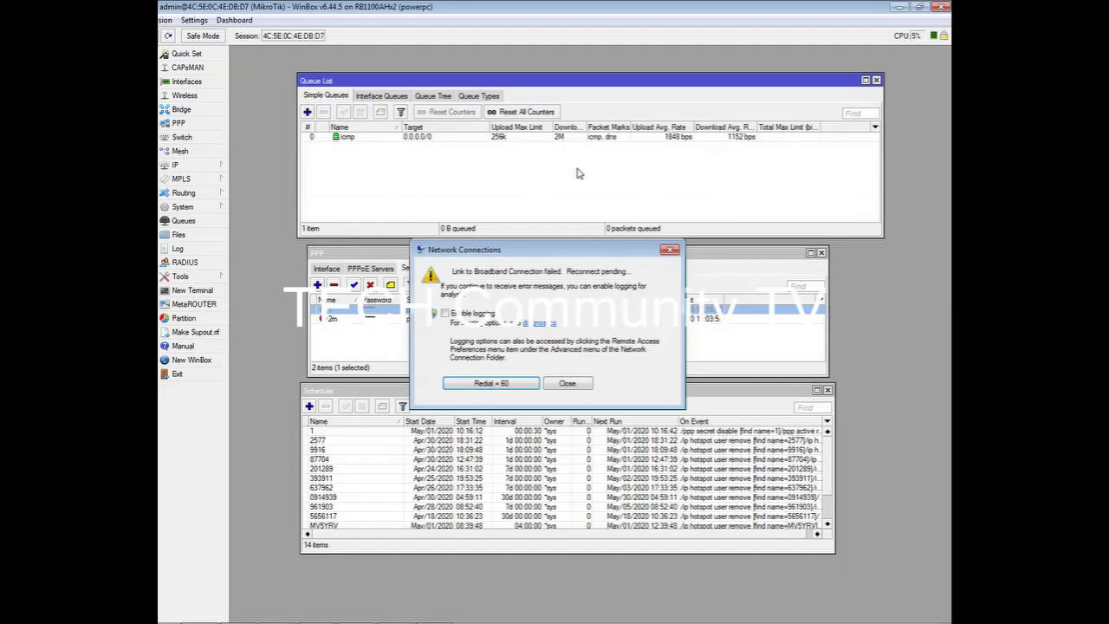
- Dismiss the Broadband Connection dialog, and review the intervals of hotspot user entries 9916, 393911 and 2577 in the Scheduler
click(569, 384)
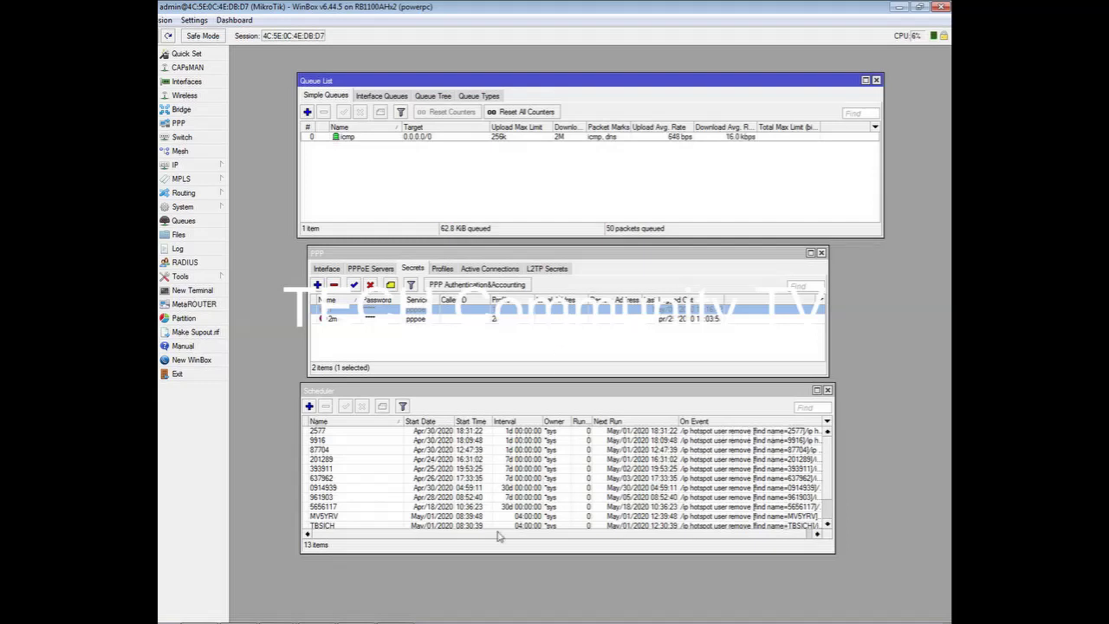
click(523, 442)
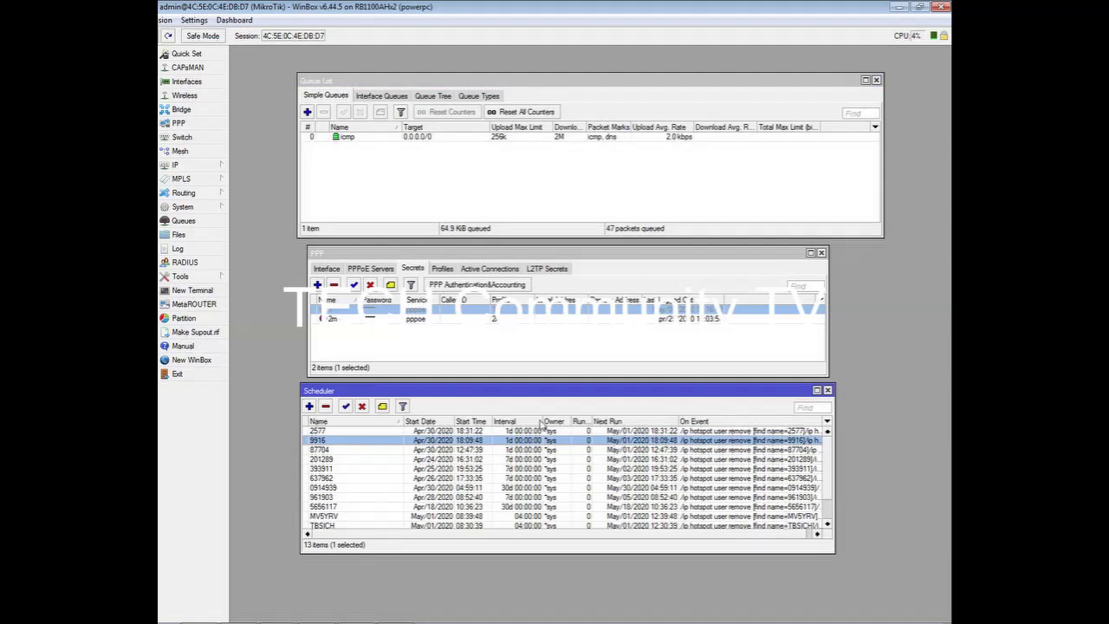
click(526, 469)
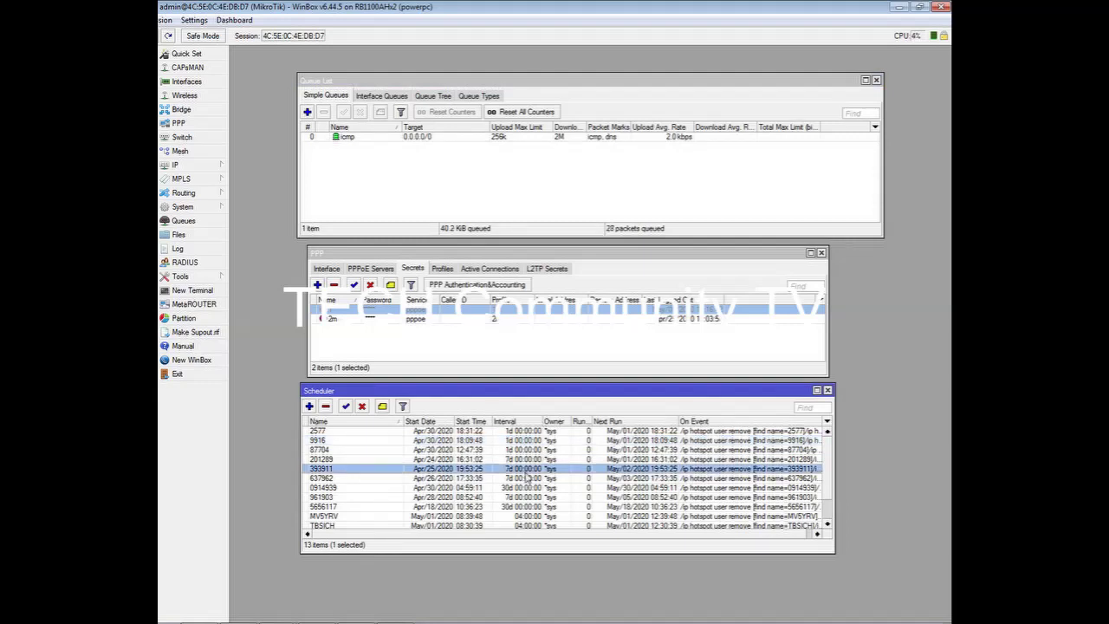
click(537, 441)
click(538, 431)
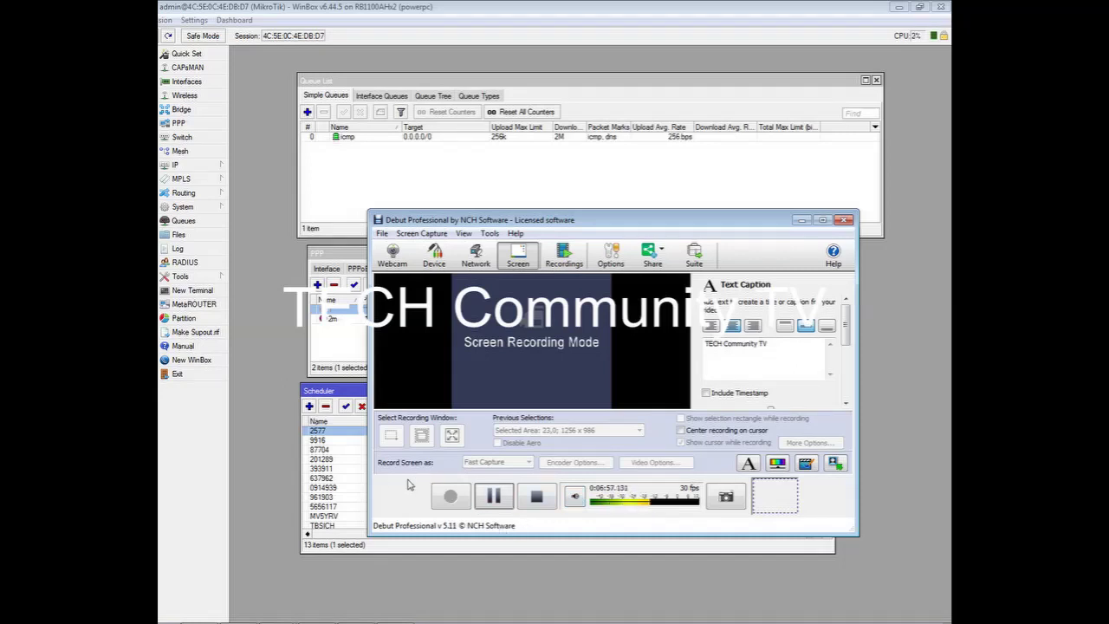
- Clear the desktop by minimising WinBox, the screen recorder and the Network Connections window
click(336, 481)
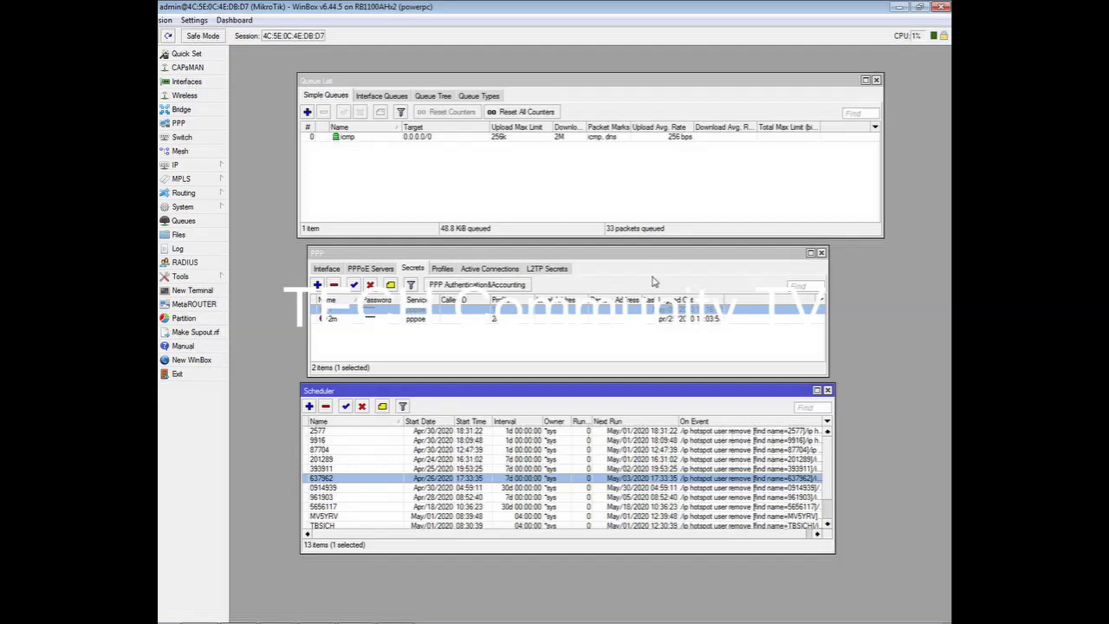
click(898, 7)
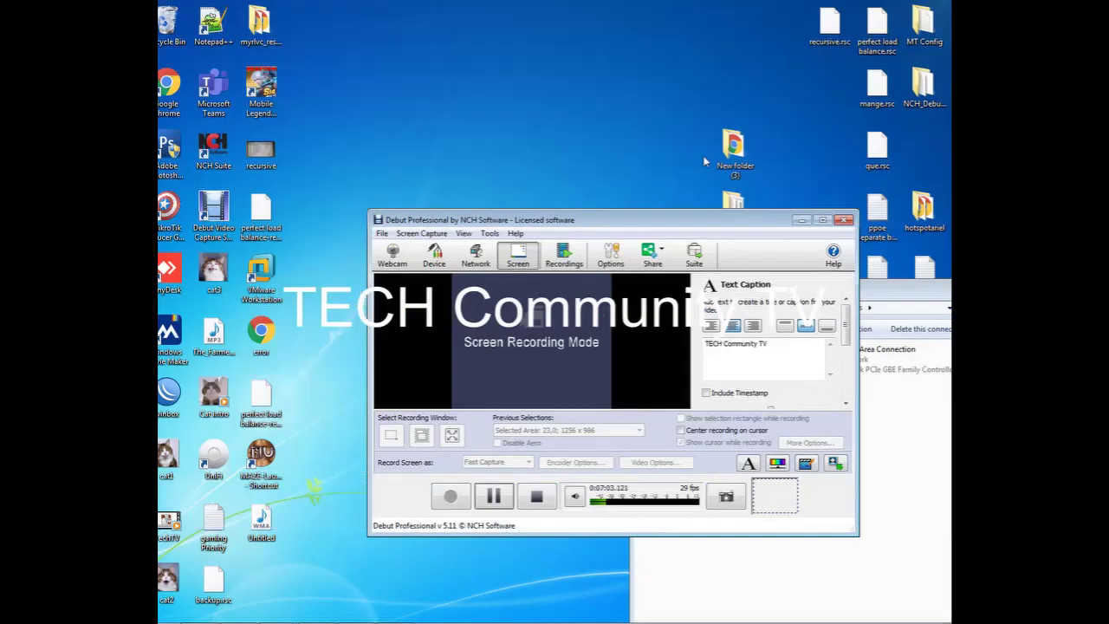
drag(709, 220, 594, 149)
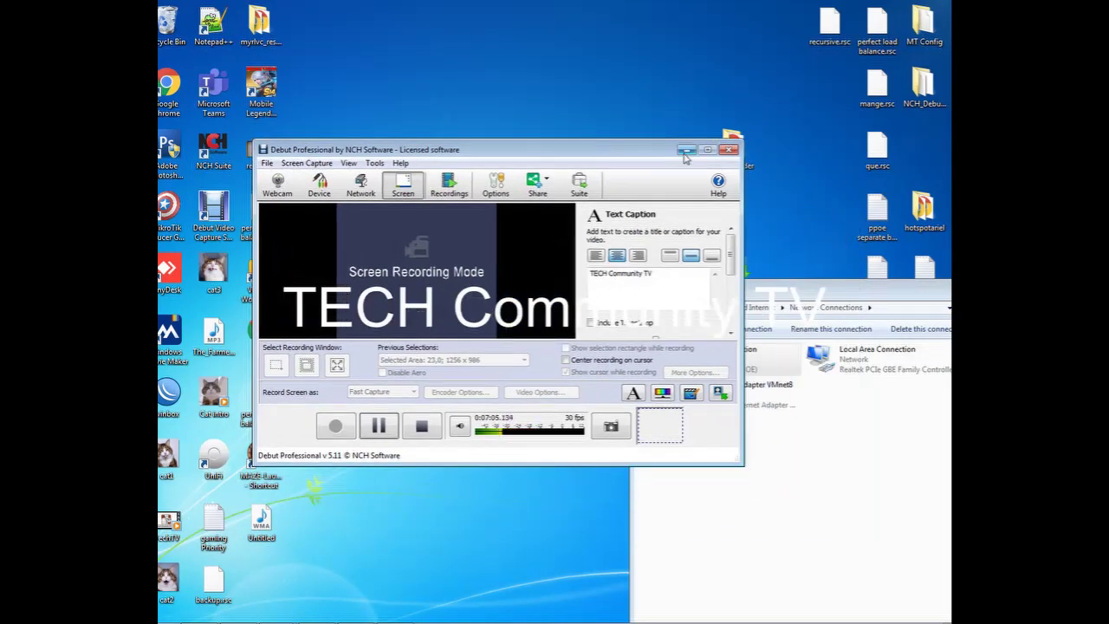
click(685, 151)
drag(722, 296, 577, 265)
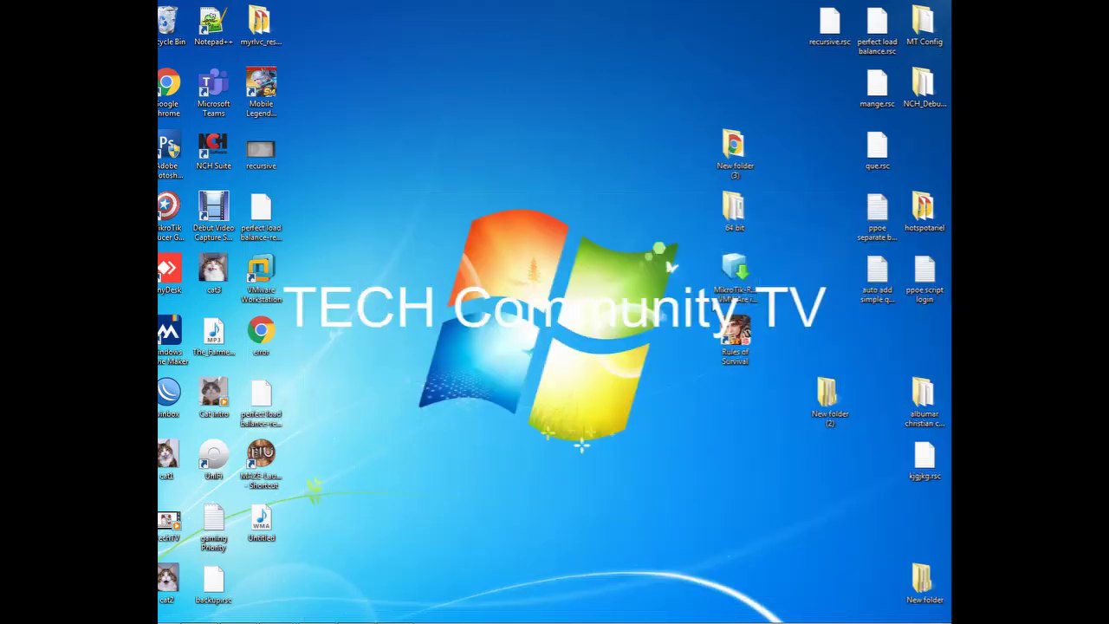
- Open the chat script file from the hotspottalkto folder inside the desktop's New folder (2) in Notepad++
double_click(827, 397)
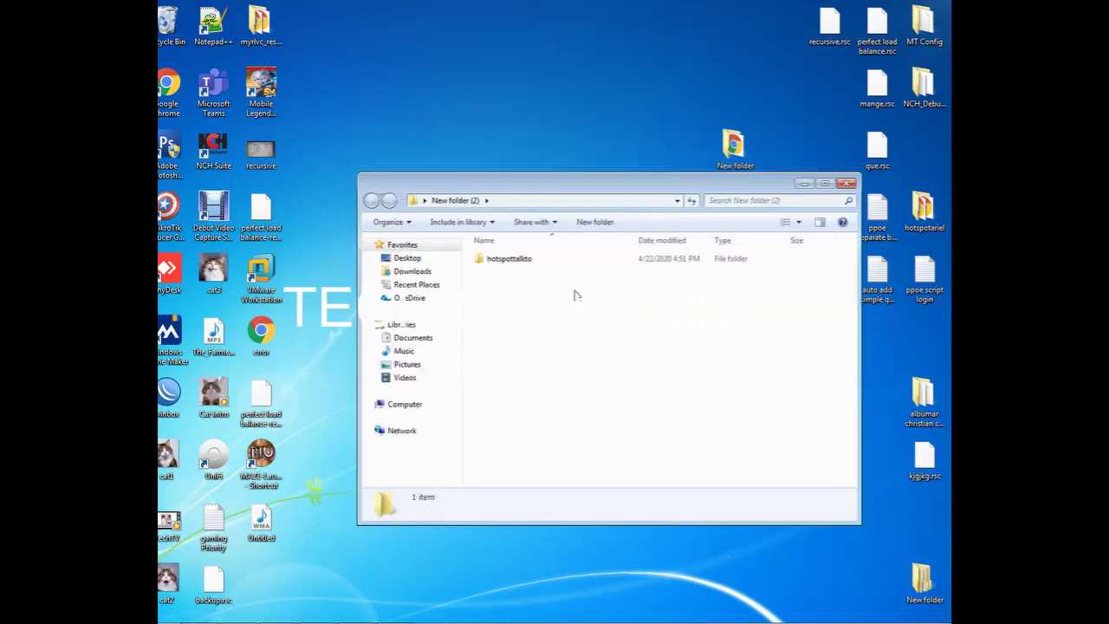
double_click(530, 260)
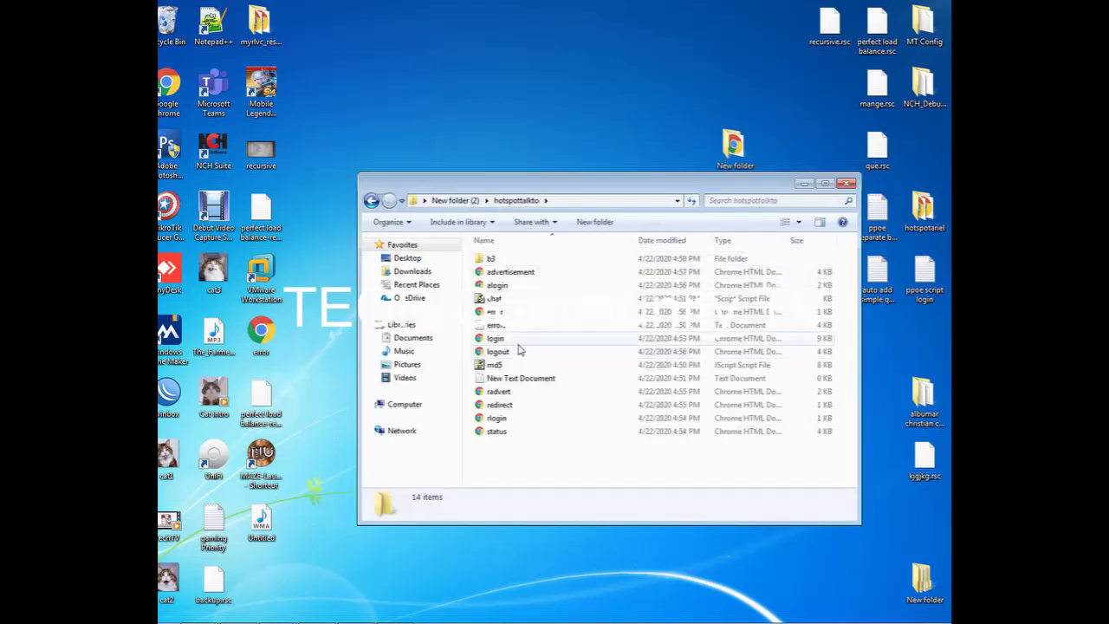
click(509, 300)
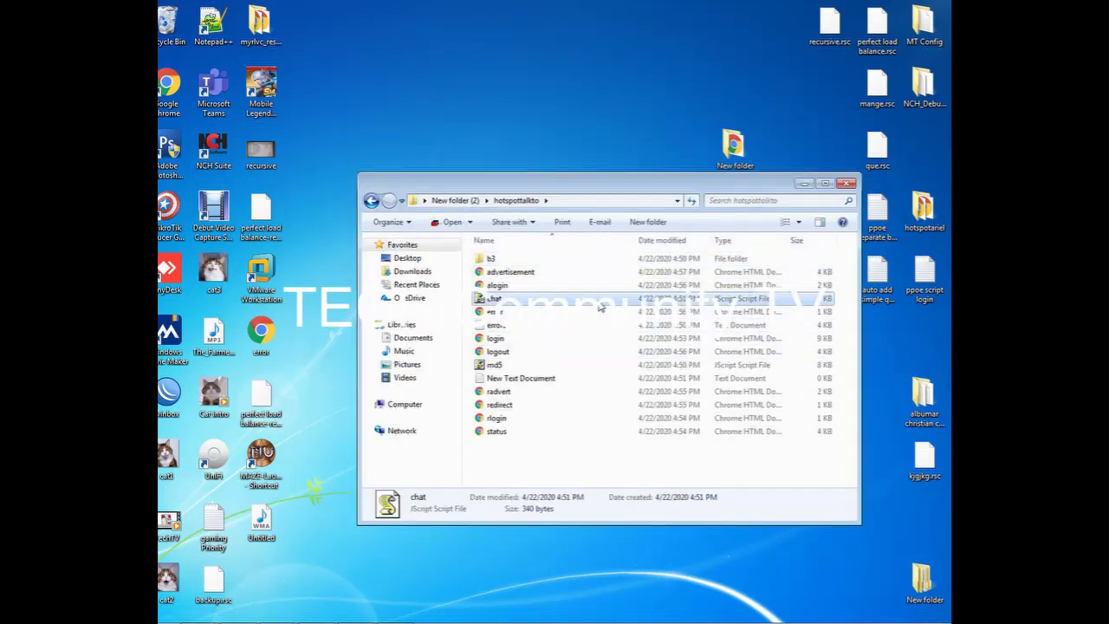
right_click(524, 303)
click(496, 324)
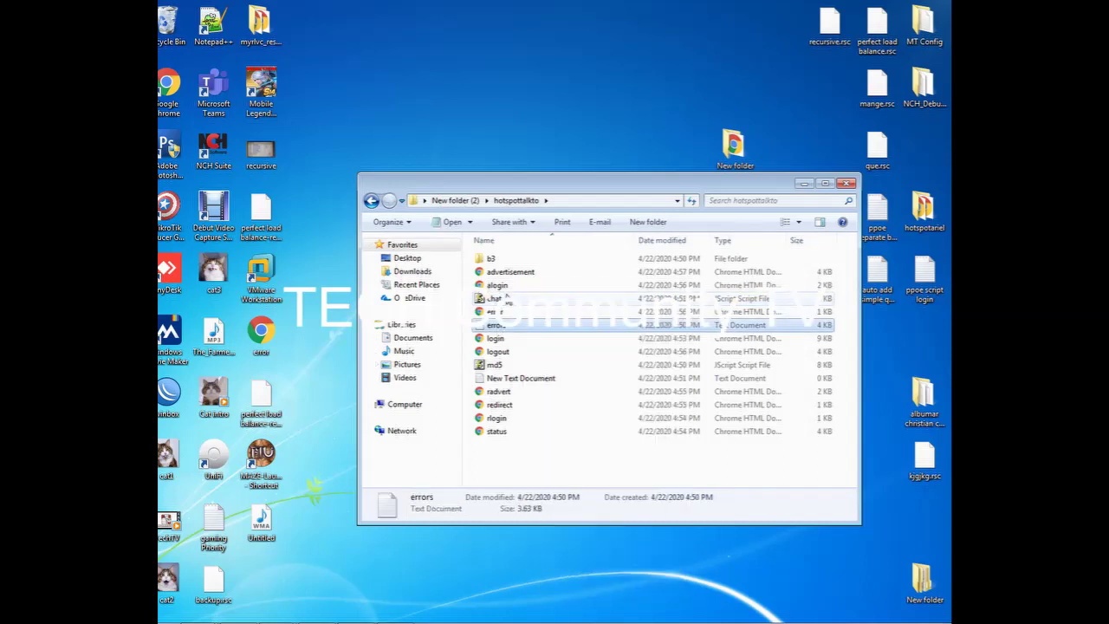
click(509, 303)
right_click(510, 303)
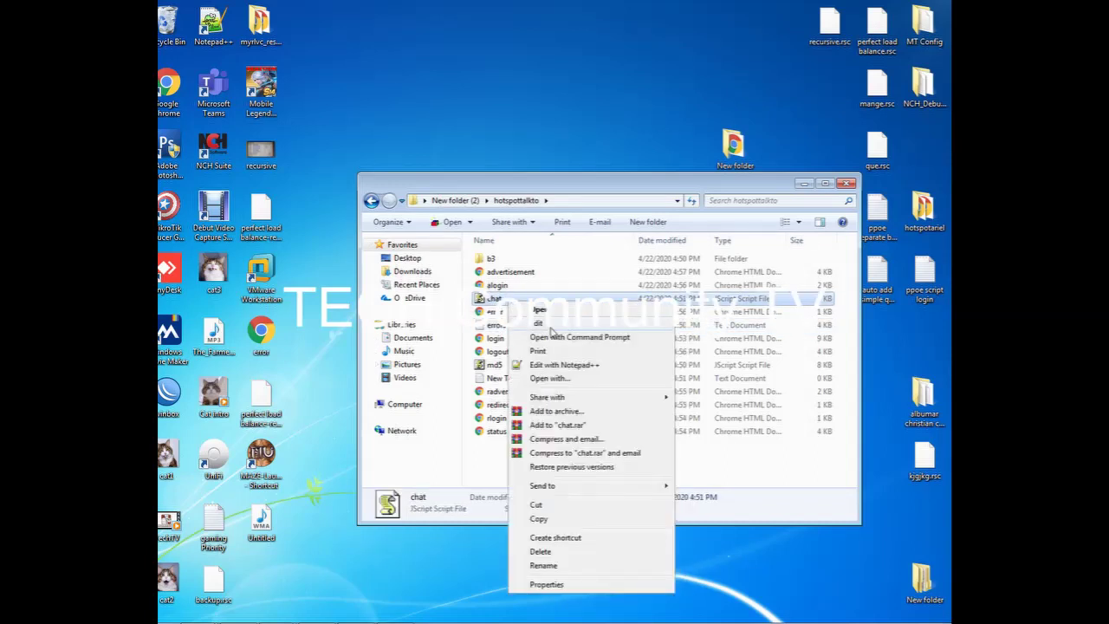
click(554, 365)
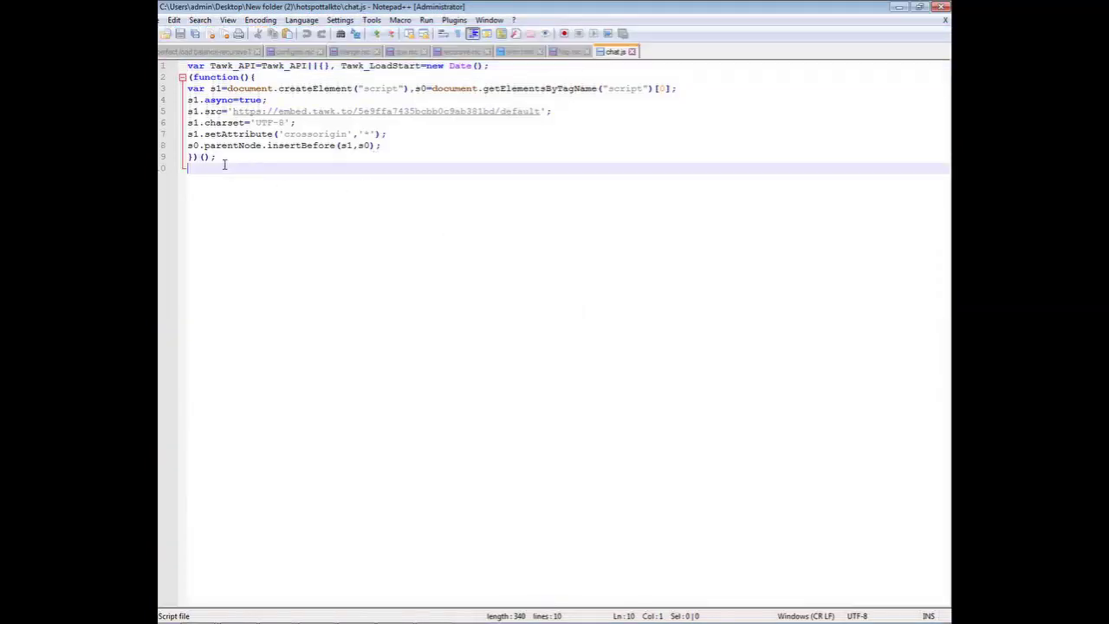
- Examine the Tawk.to embed code in chat.js, and minimise Notepad++
drag(222, 165, 173, 63)
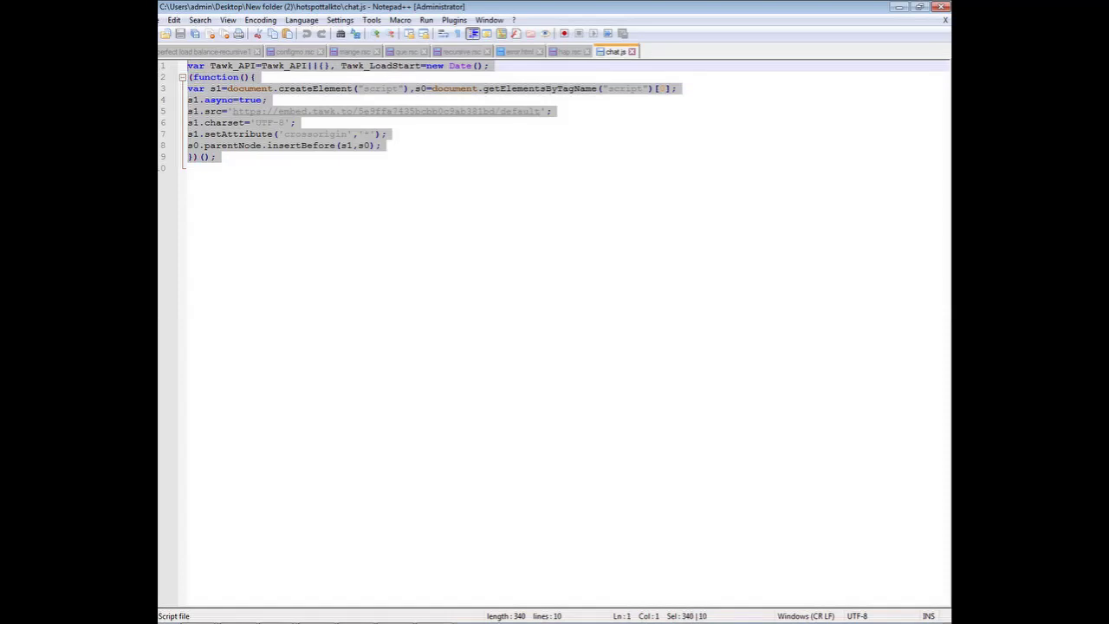
click(270, 194)
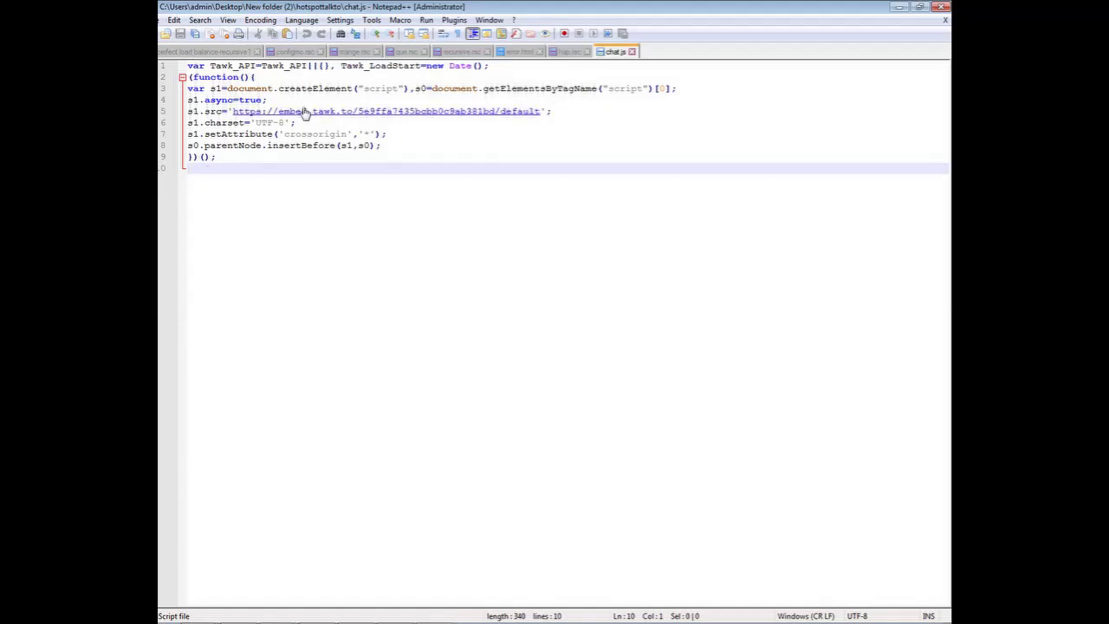
click(898, 7)
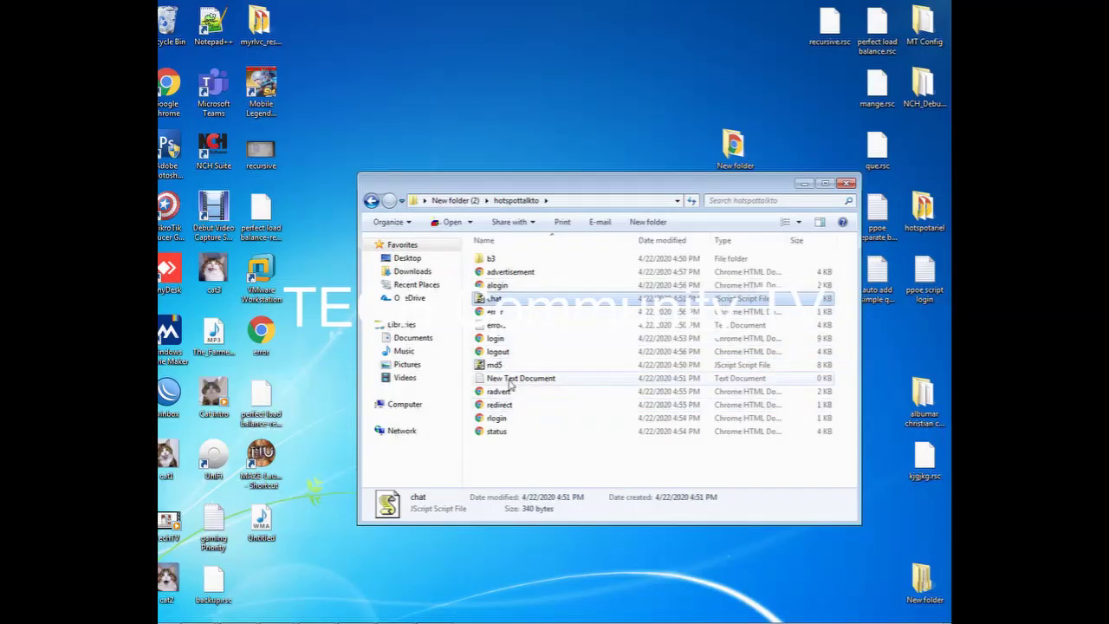
- Open login.html from the hotspottalkto folder in Notepad++, and place the cursor after the chat.js script tag near the end of the file
right_click(507, 338)
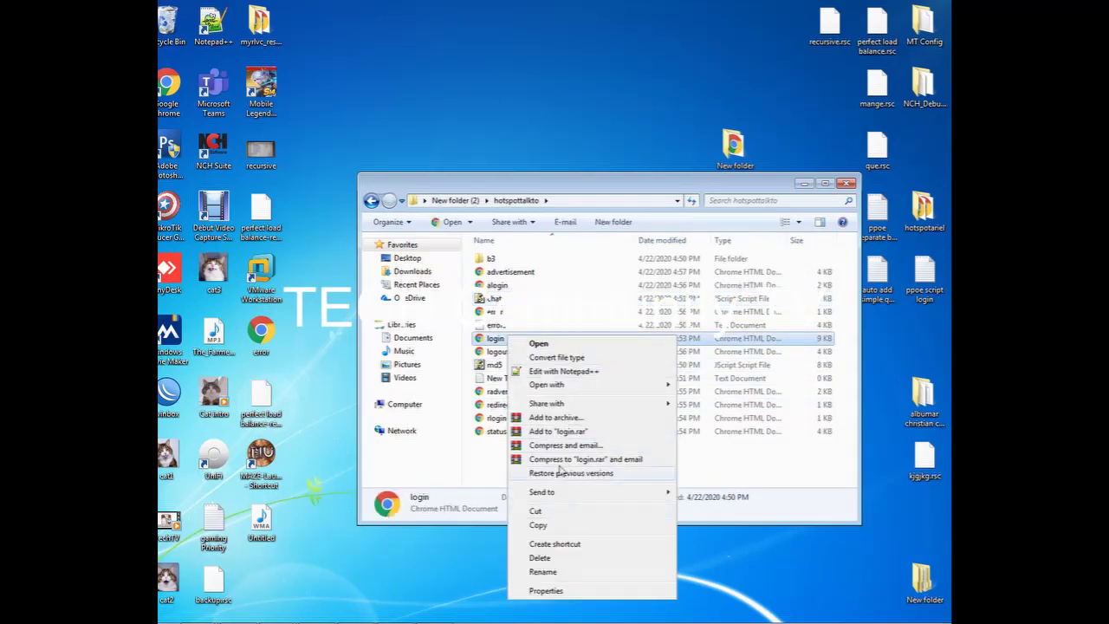
mouse_move(557, 387)
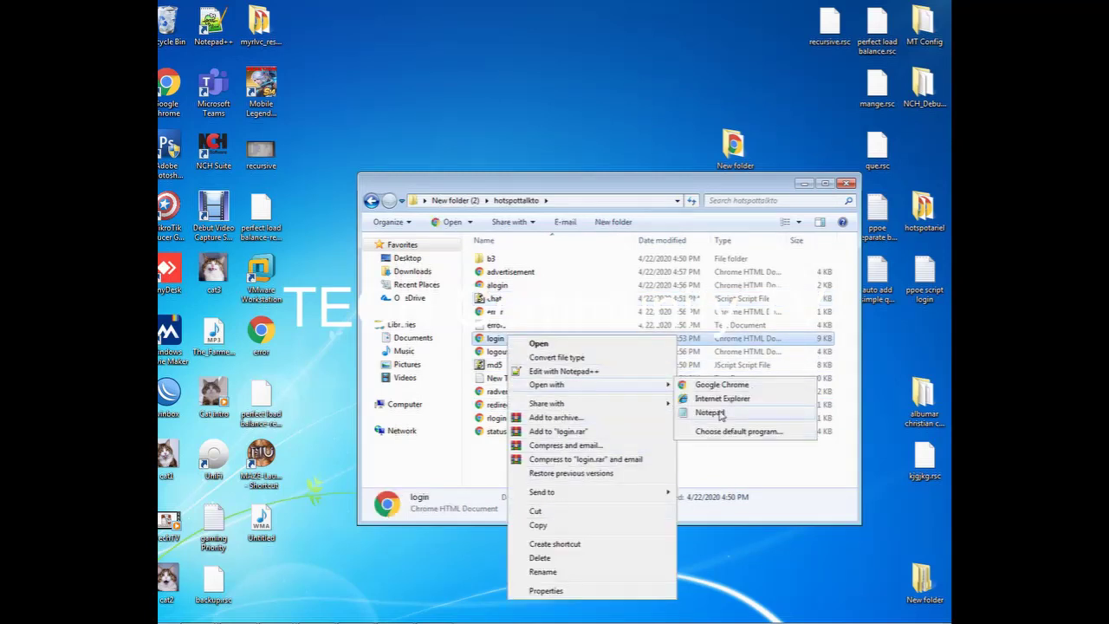
click(572, 373)
scroll(395, 203, down, 8)
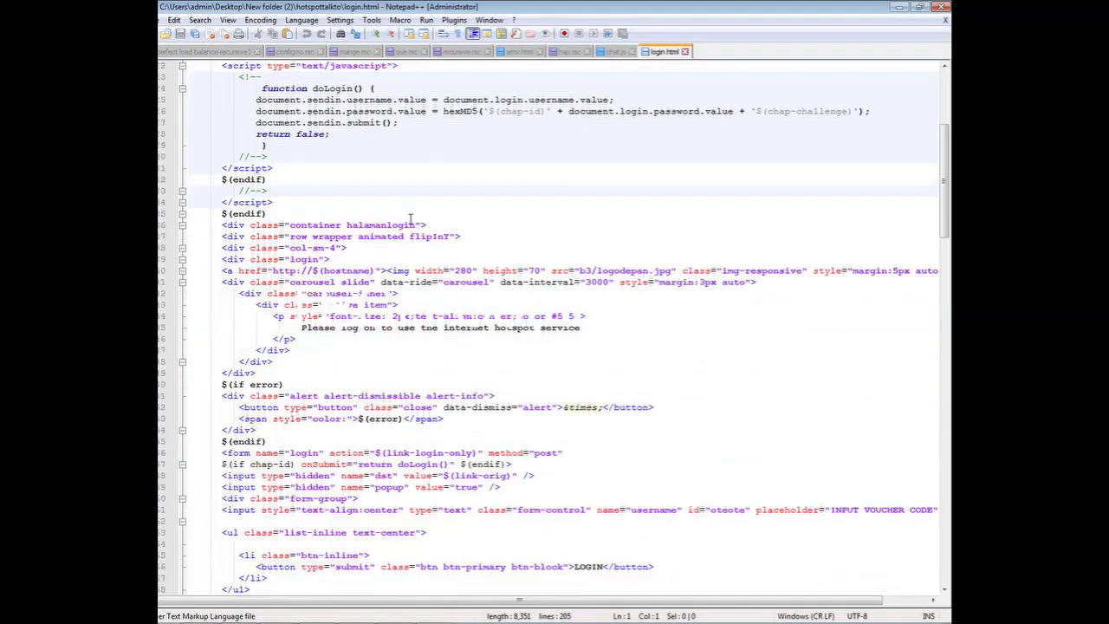
scroll(411, 219, down, 20)
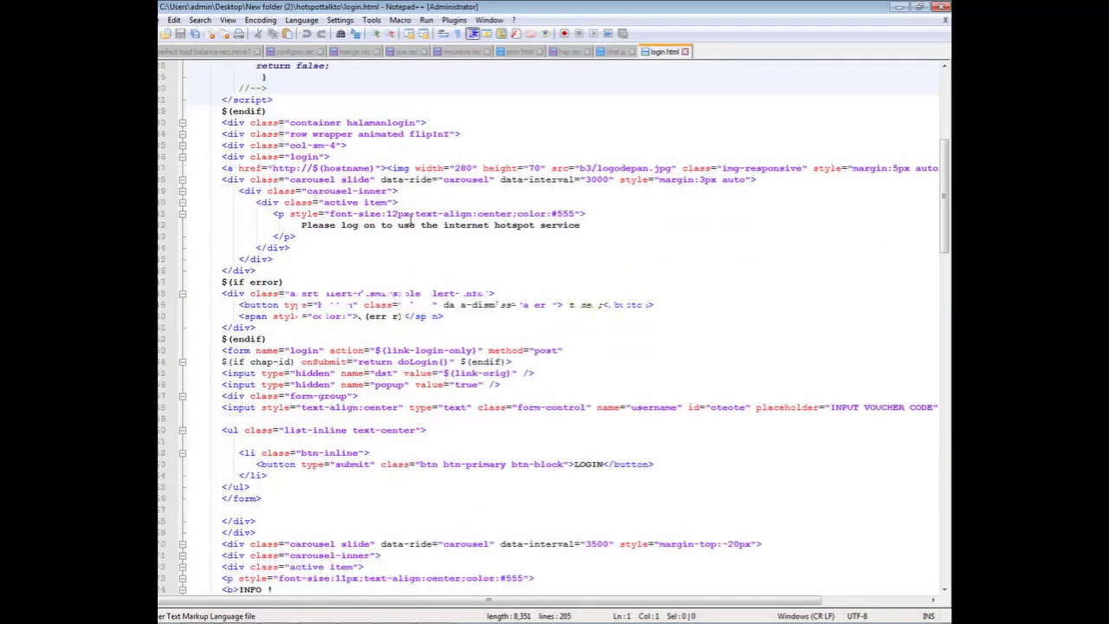
scroll(376, 308, down, 18)
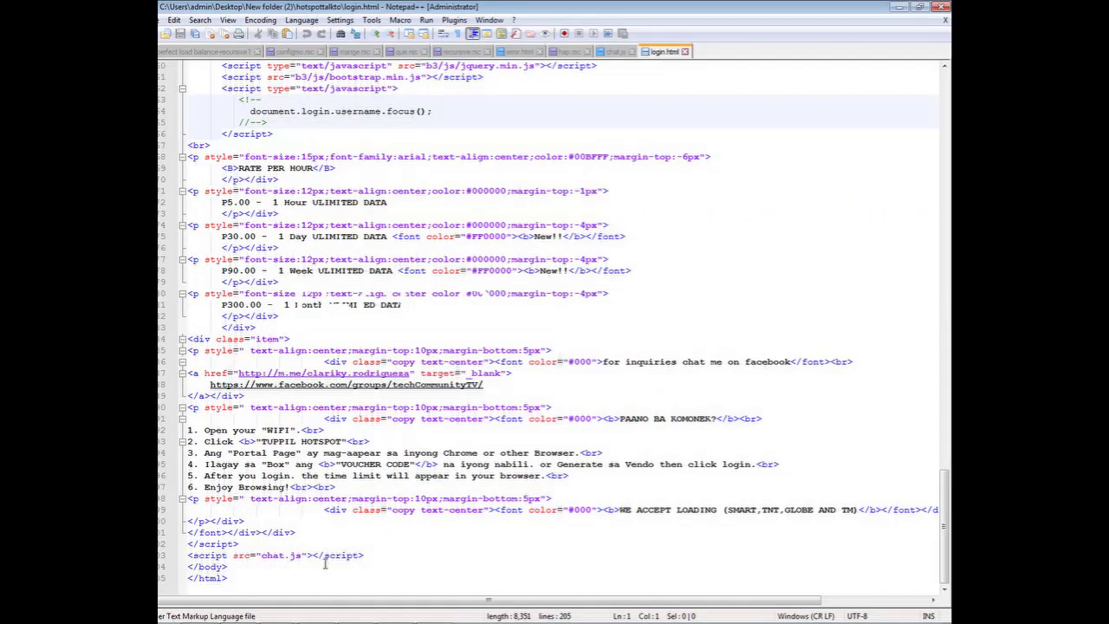
click(372, 556)
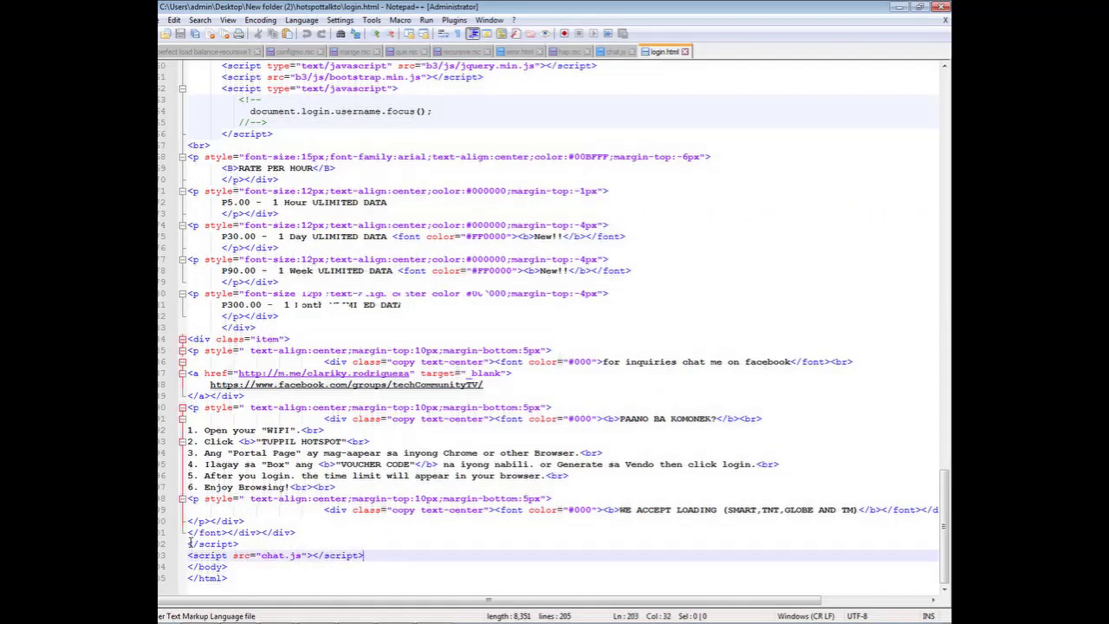
- Highlight the closing script tag and chat.js script line in login.html, and switch to WinBox to show the hotspot's Walled Garden list
drag(190, 543, 375, 557)
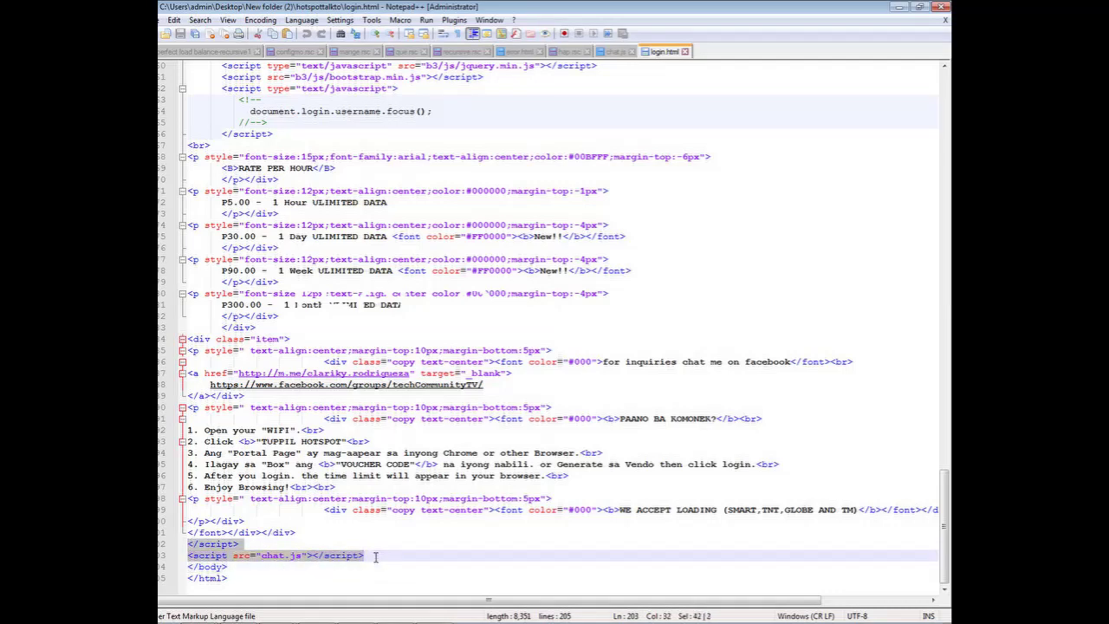
key(alt+Tab)
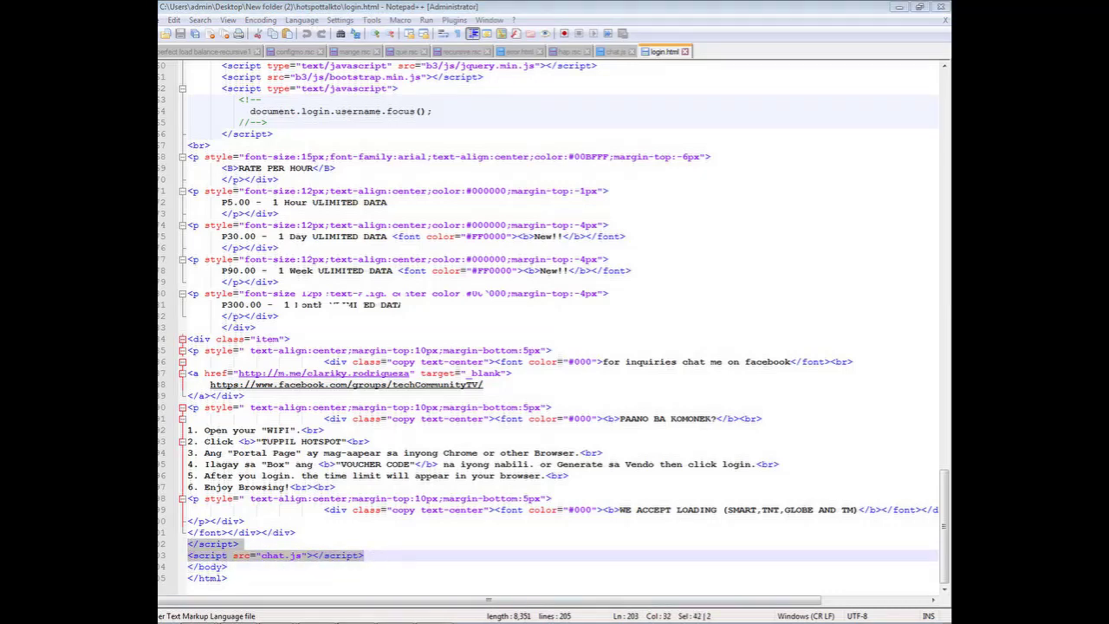
click(217, 172)
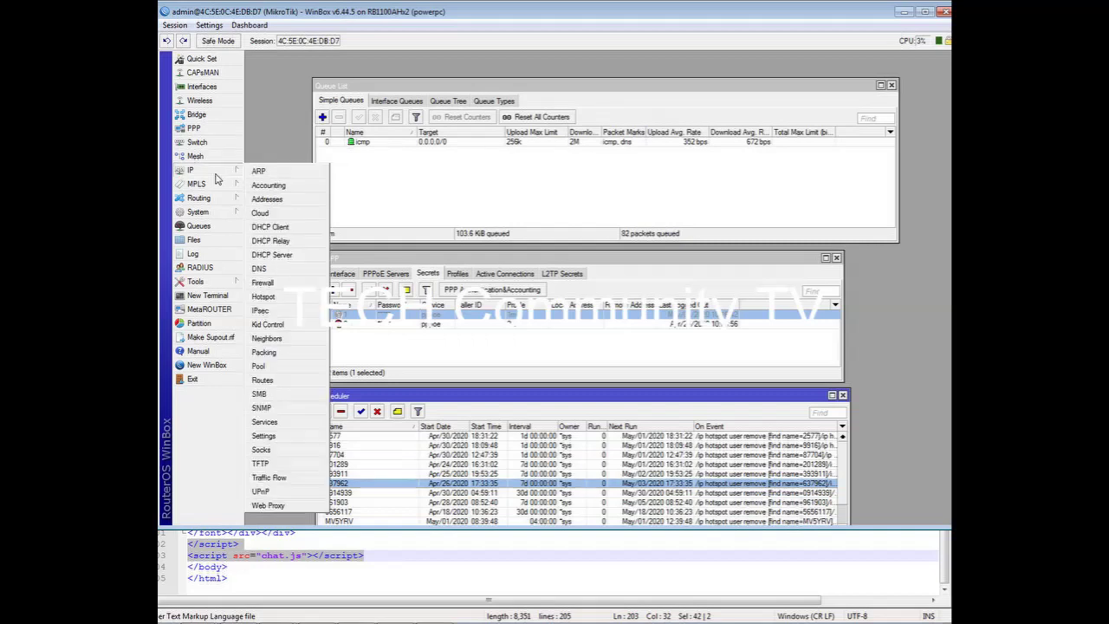
click(276, 295)
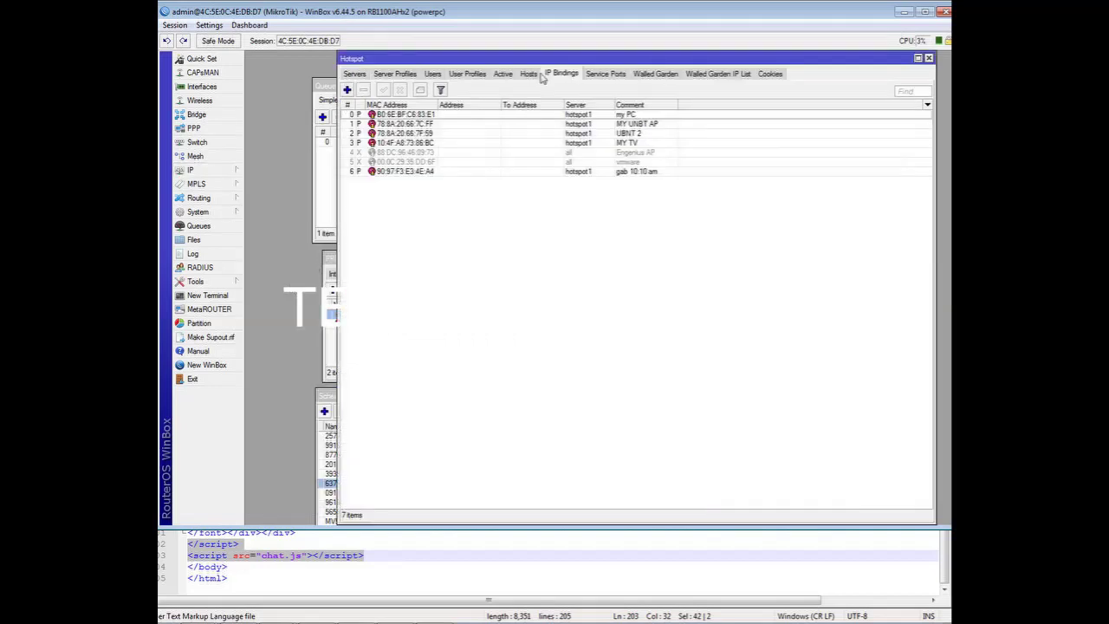
click(664, 79)
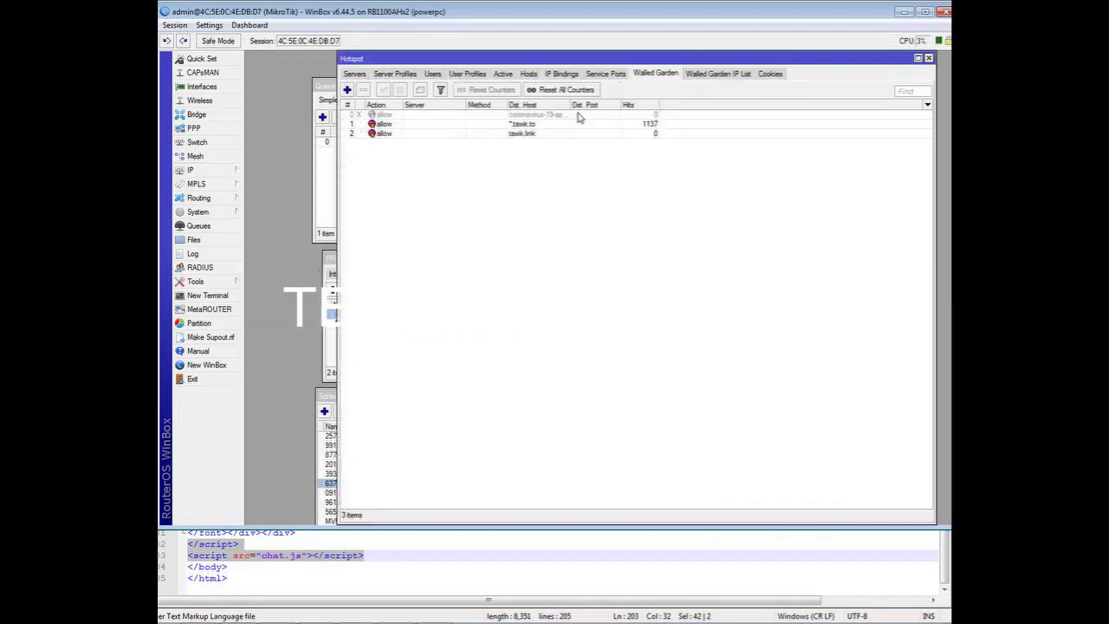
- Inspect the settings of the *.tawk.to and tawk.link walled garden entries without changing them, and close the Hotspot window
click(445, 126)
double_click(535, 130)
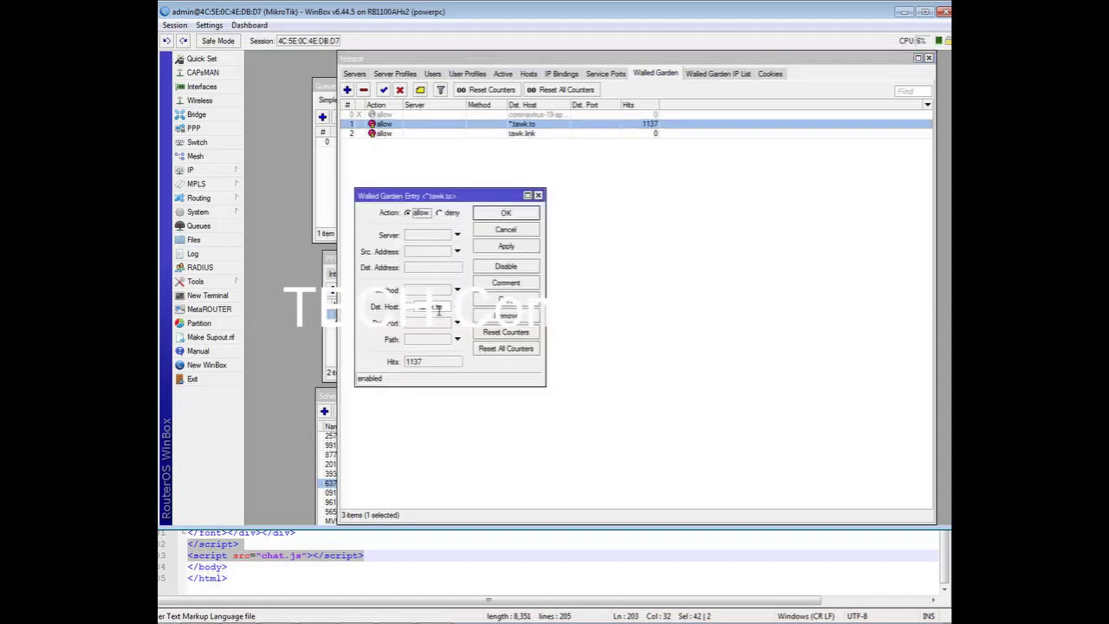
click(506, 233)
double_click(483, 133)
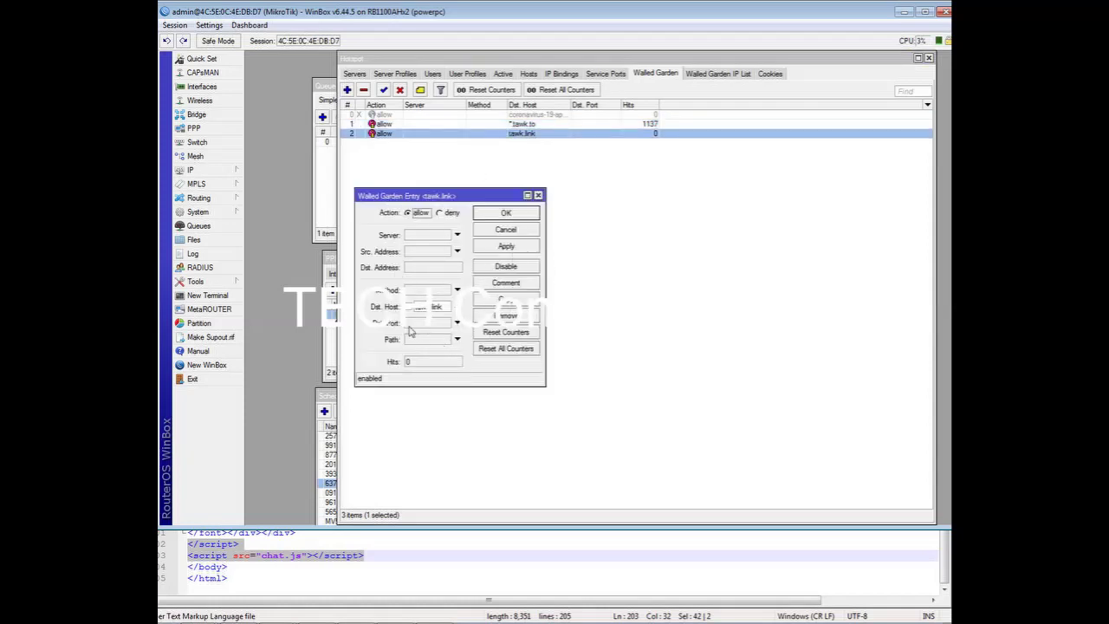
click(514, 231)
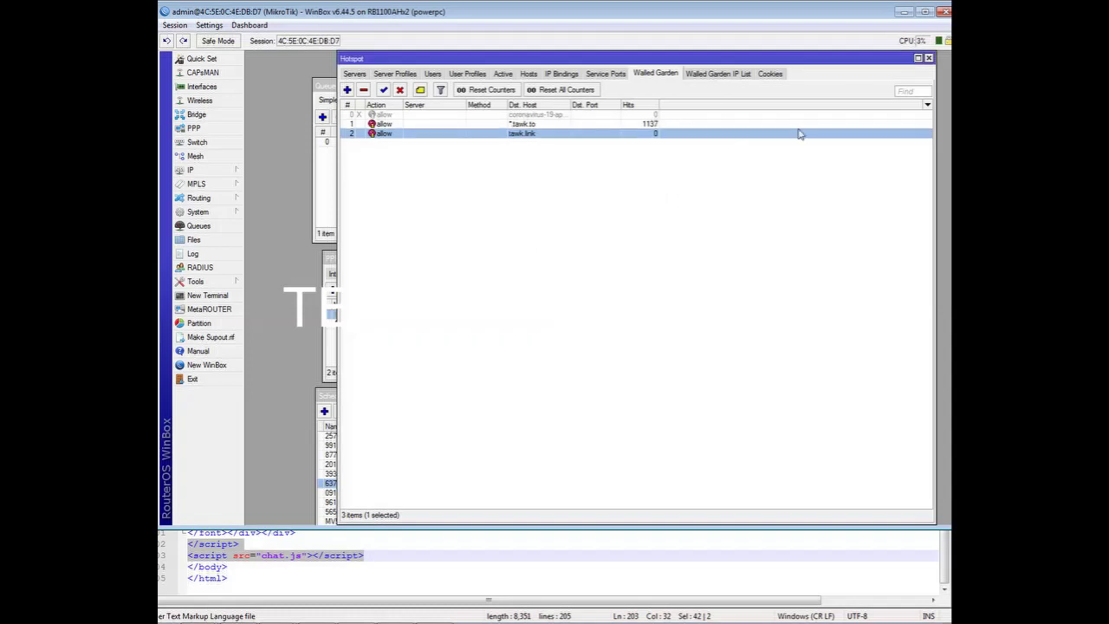
click(928, 59)
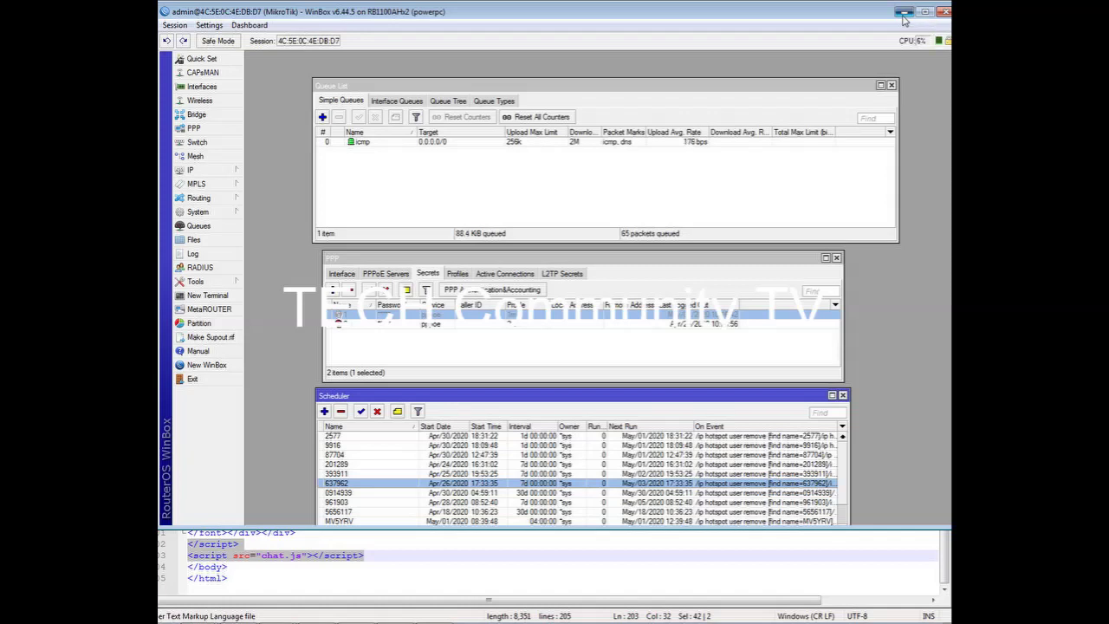
- Minimise WinBox and Notepad++ to return to the desktop with the hotspottalkto folder, and pause the Debut screen recording
click(903, 16)
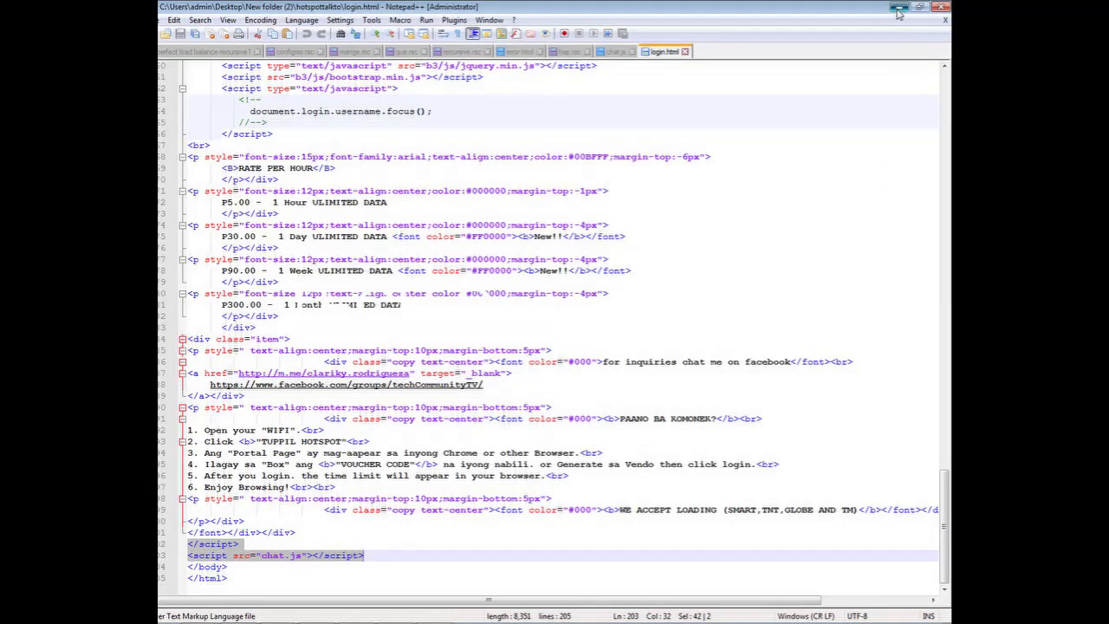
click(900, 8)
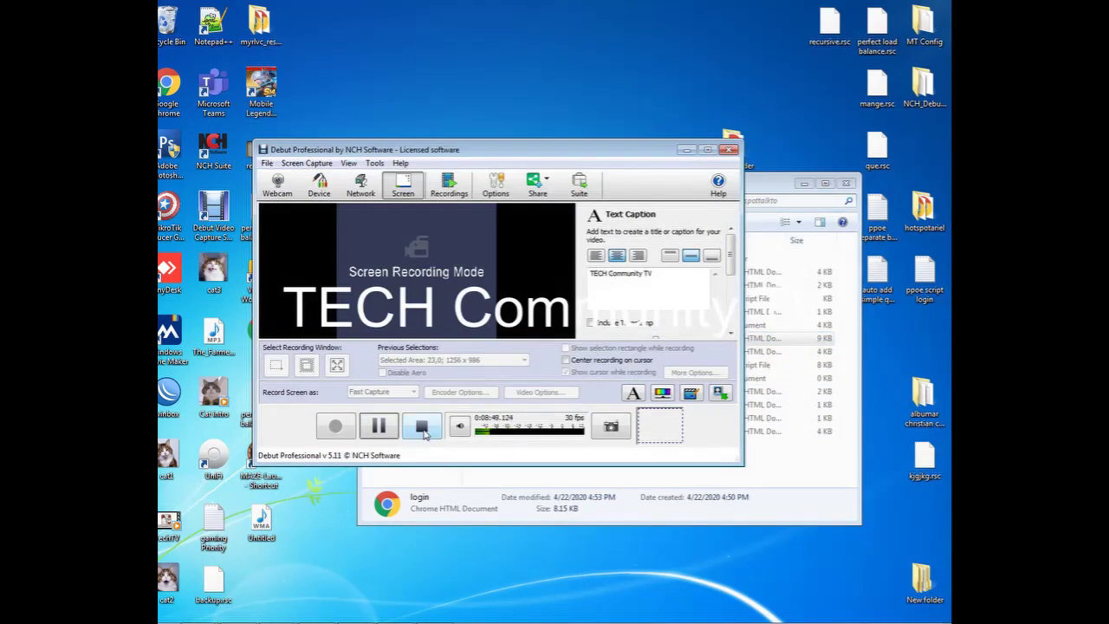
click(380, 426)
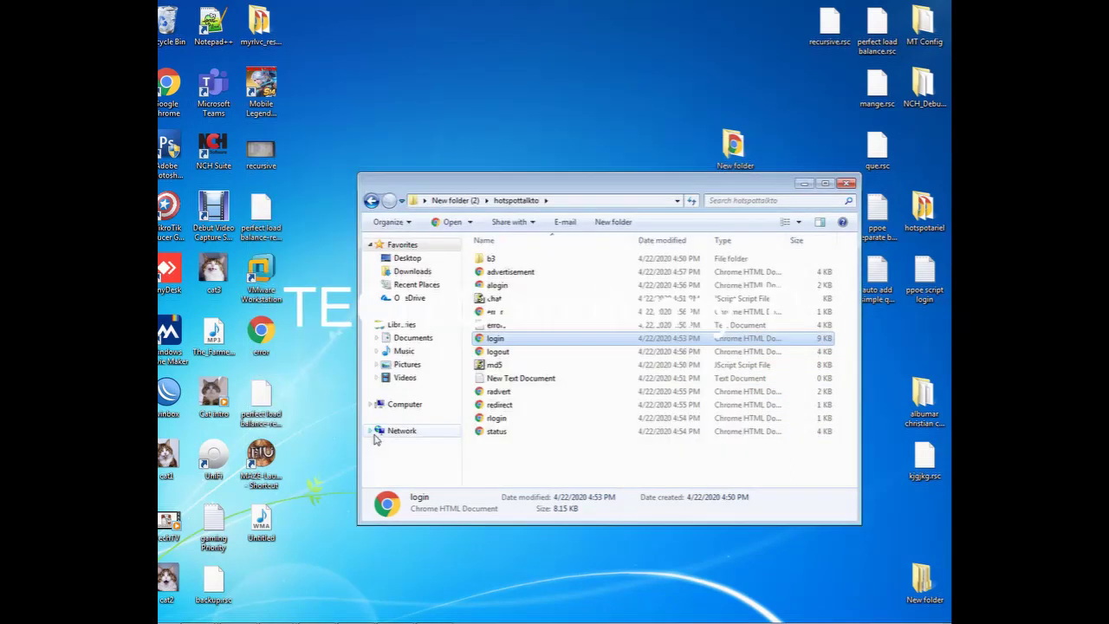